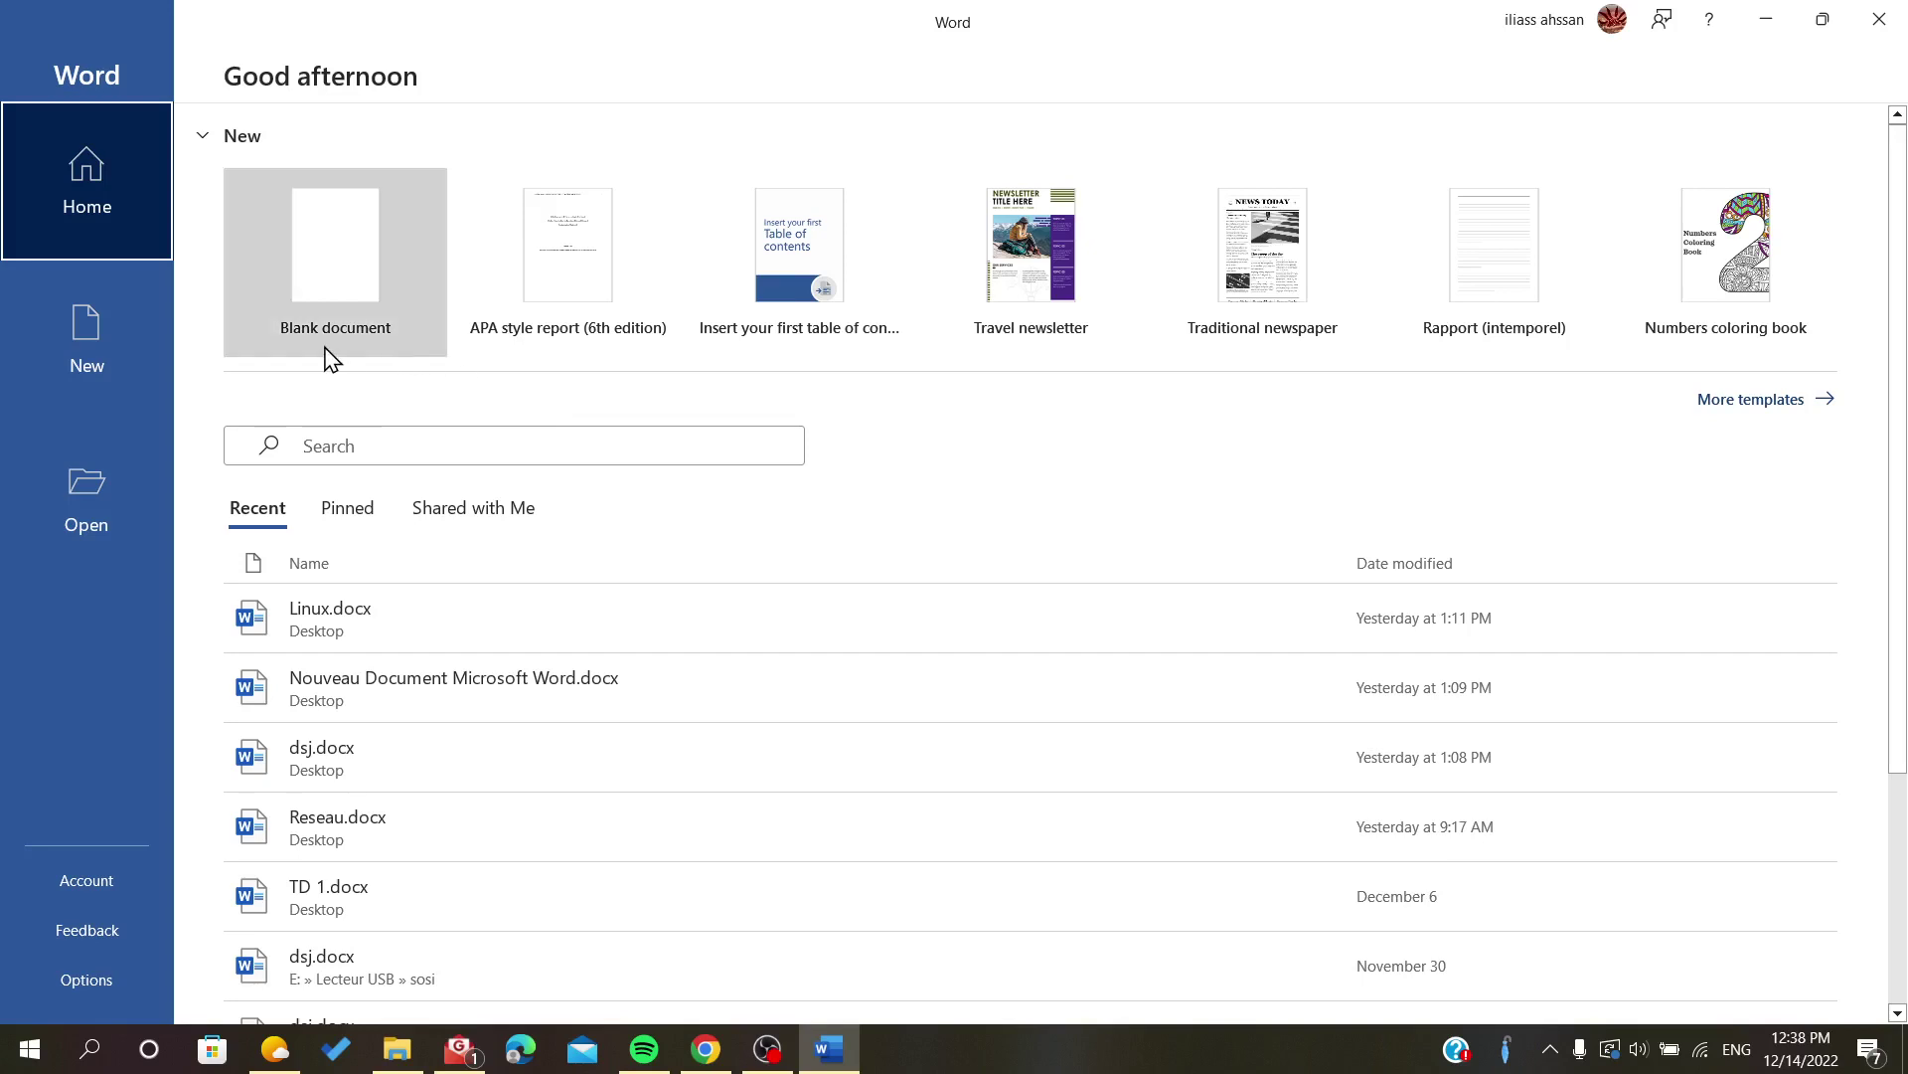
# Create a new blank document from the Word start screen
pyautogui.click(344, 271)
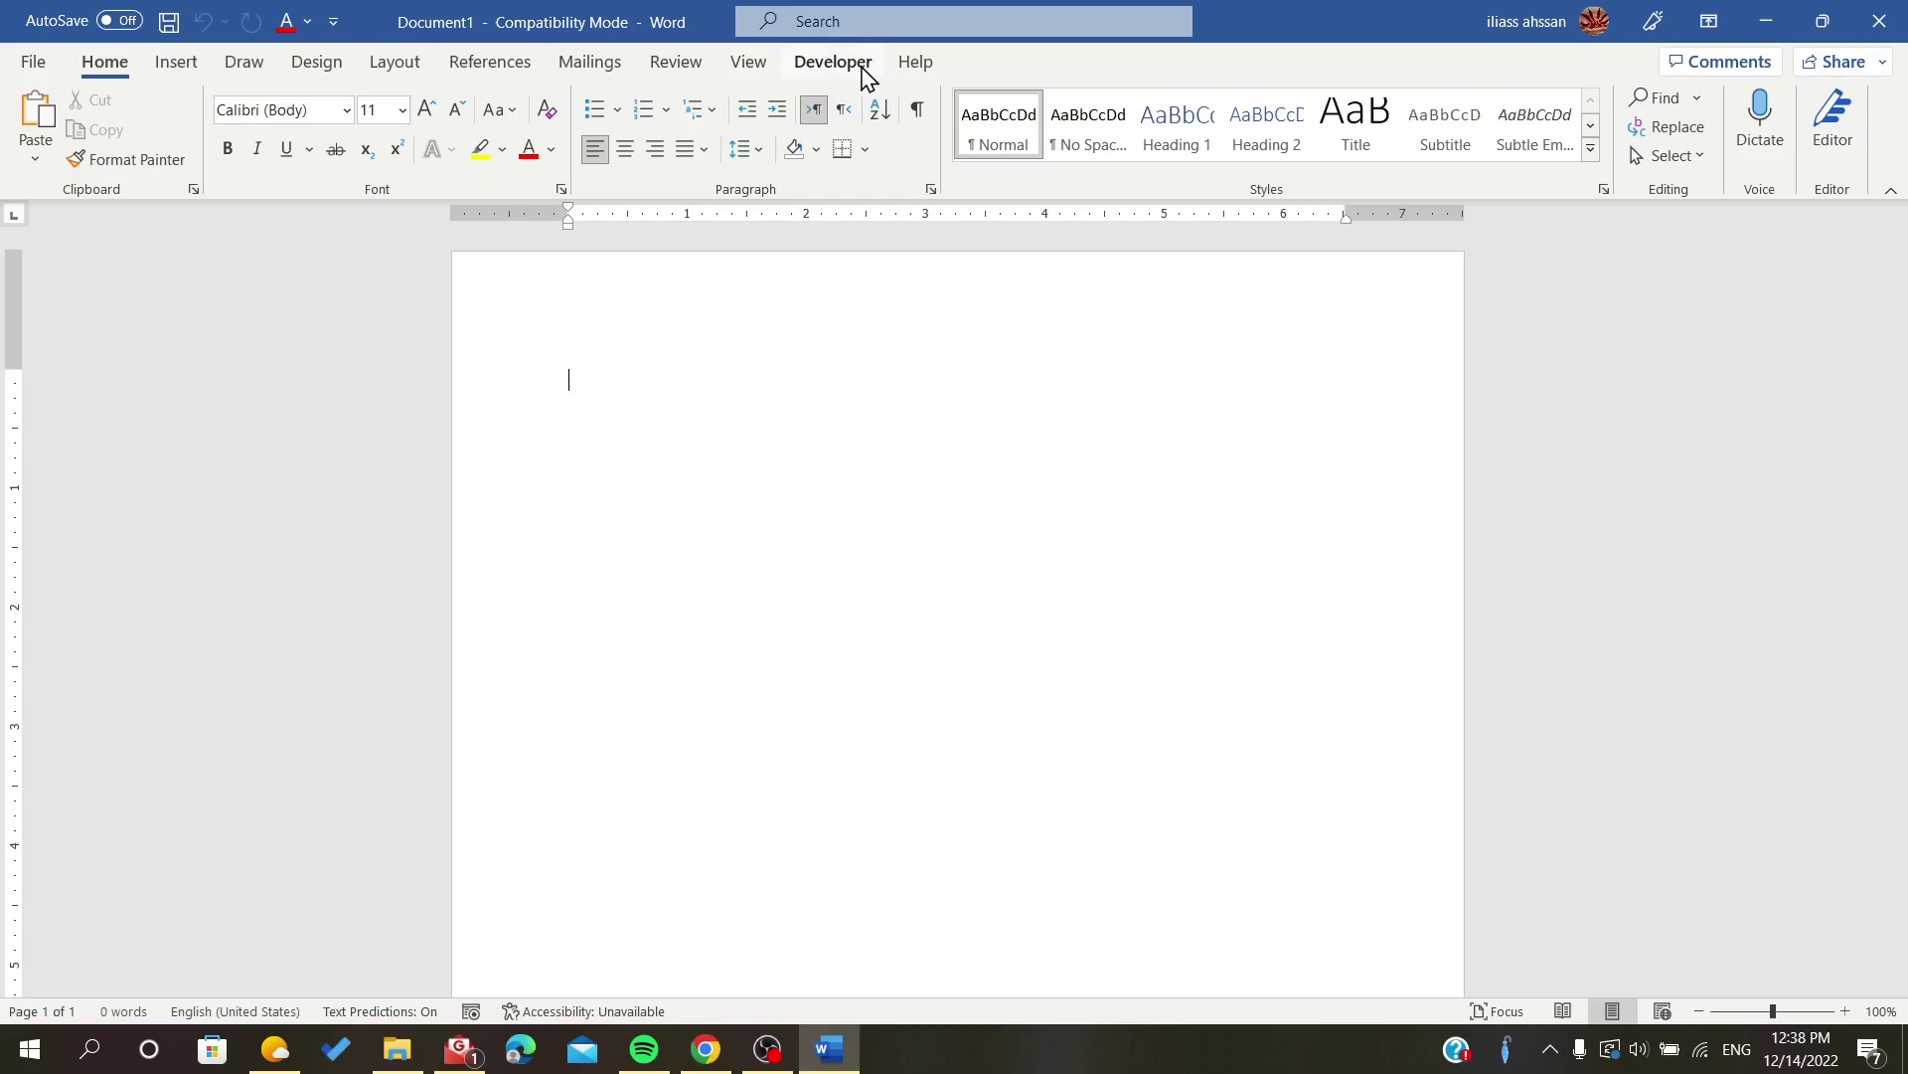
pyautogui.click(32, 62)
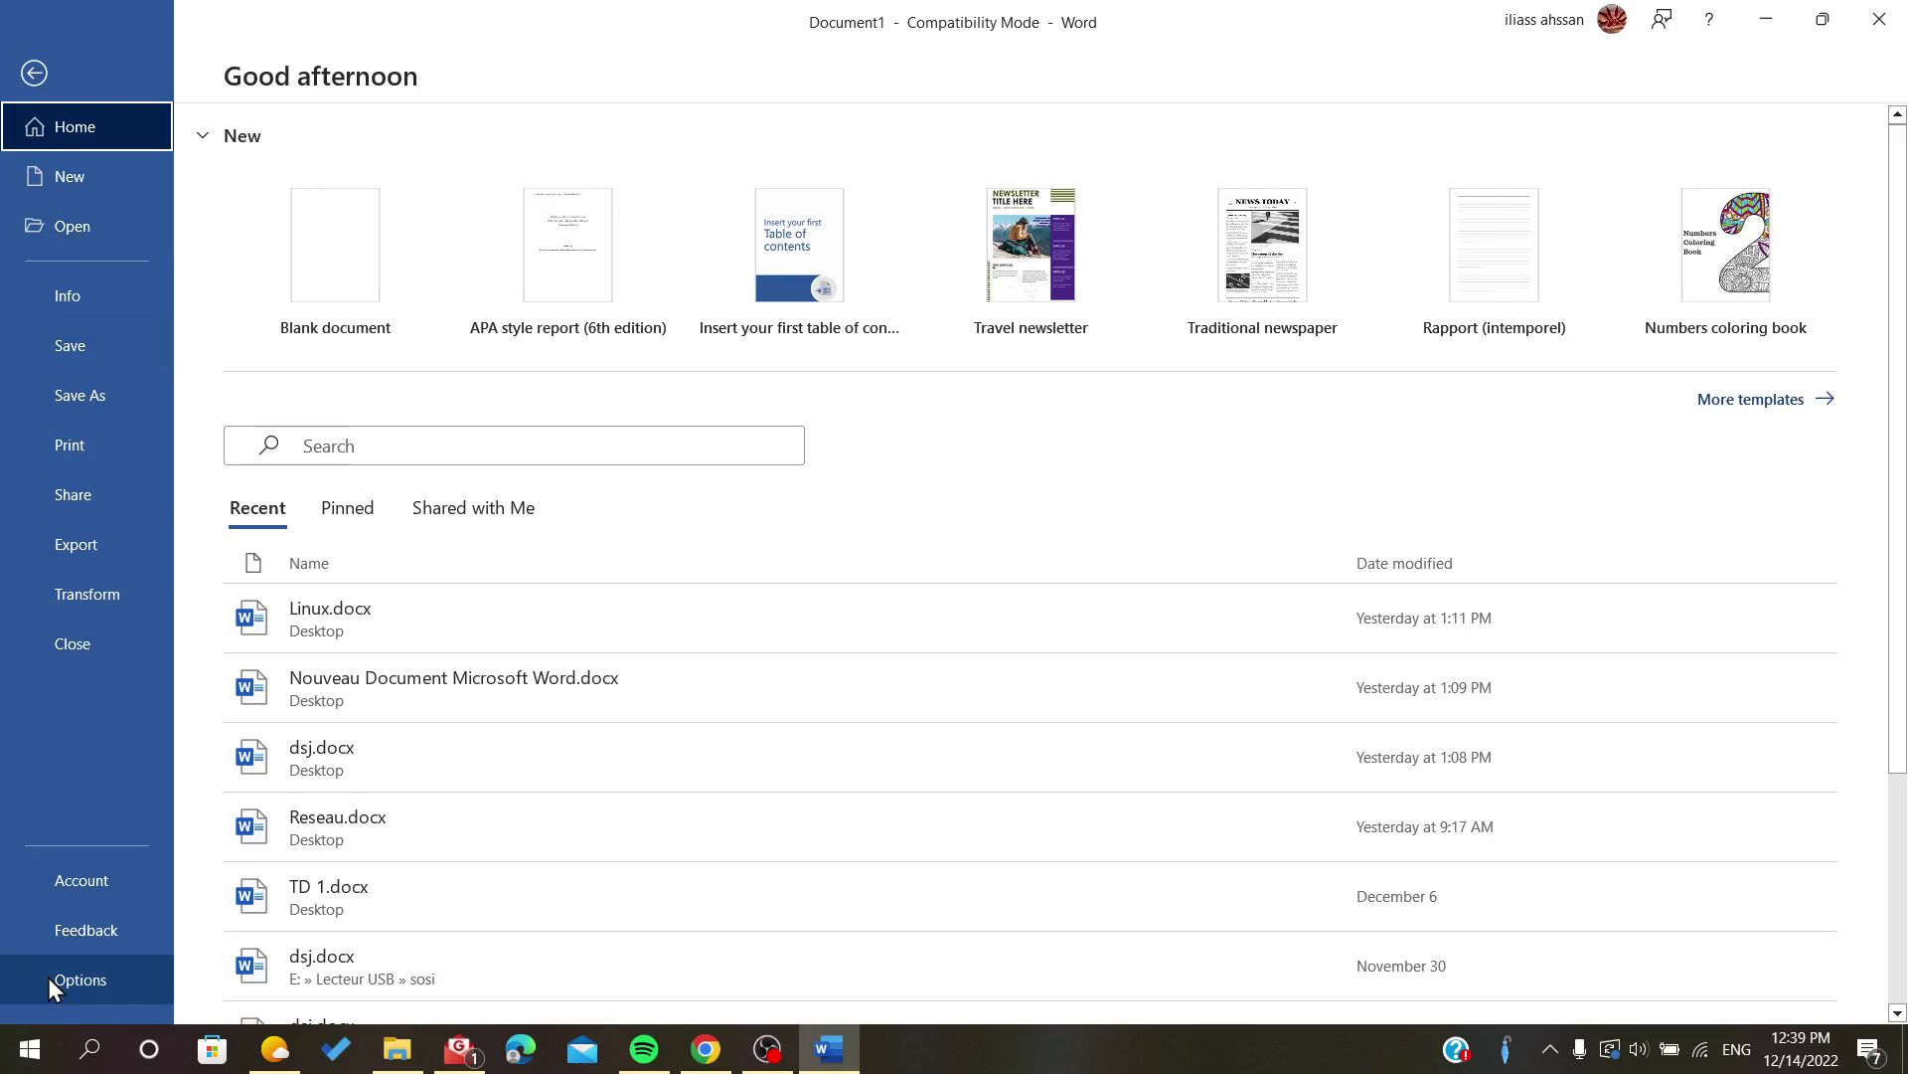
pyautogui.click(35, 73)
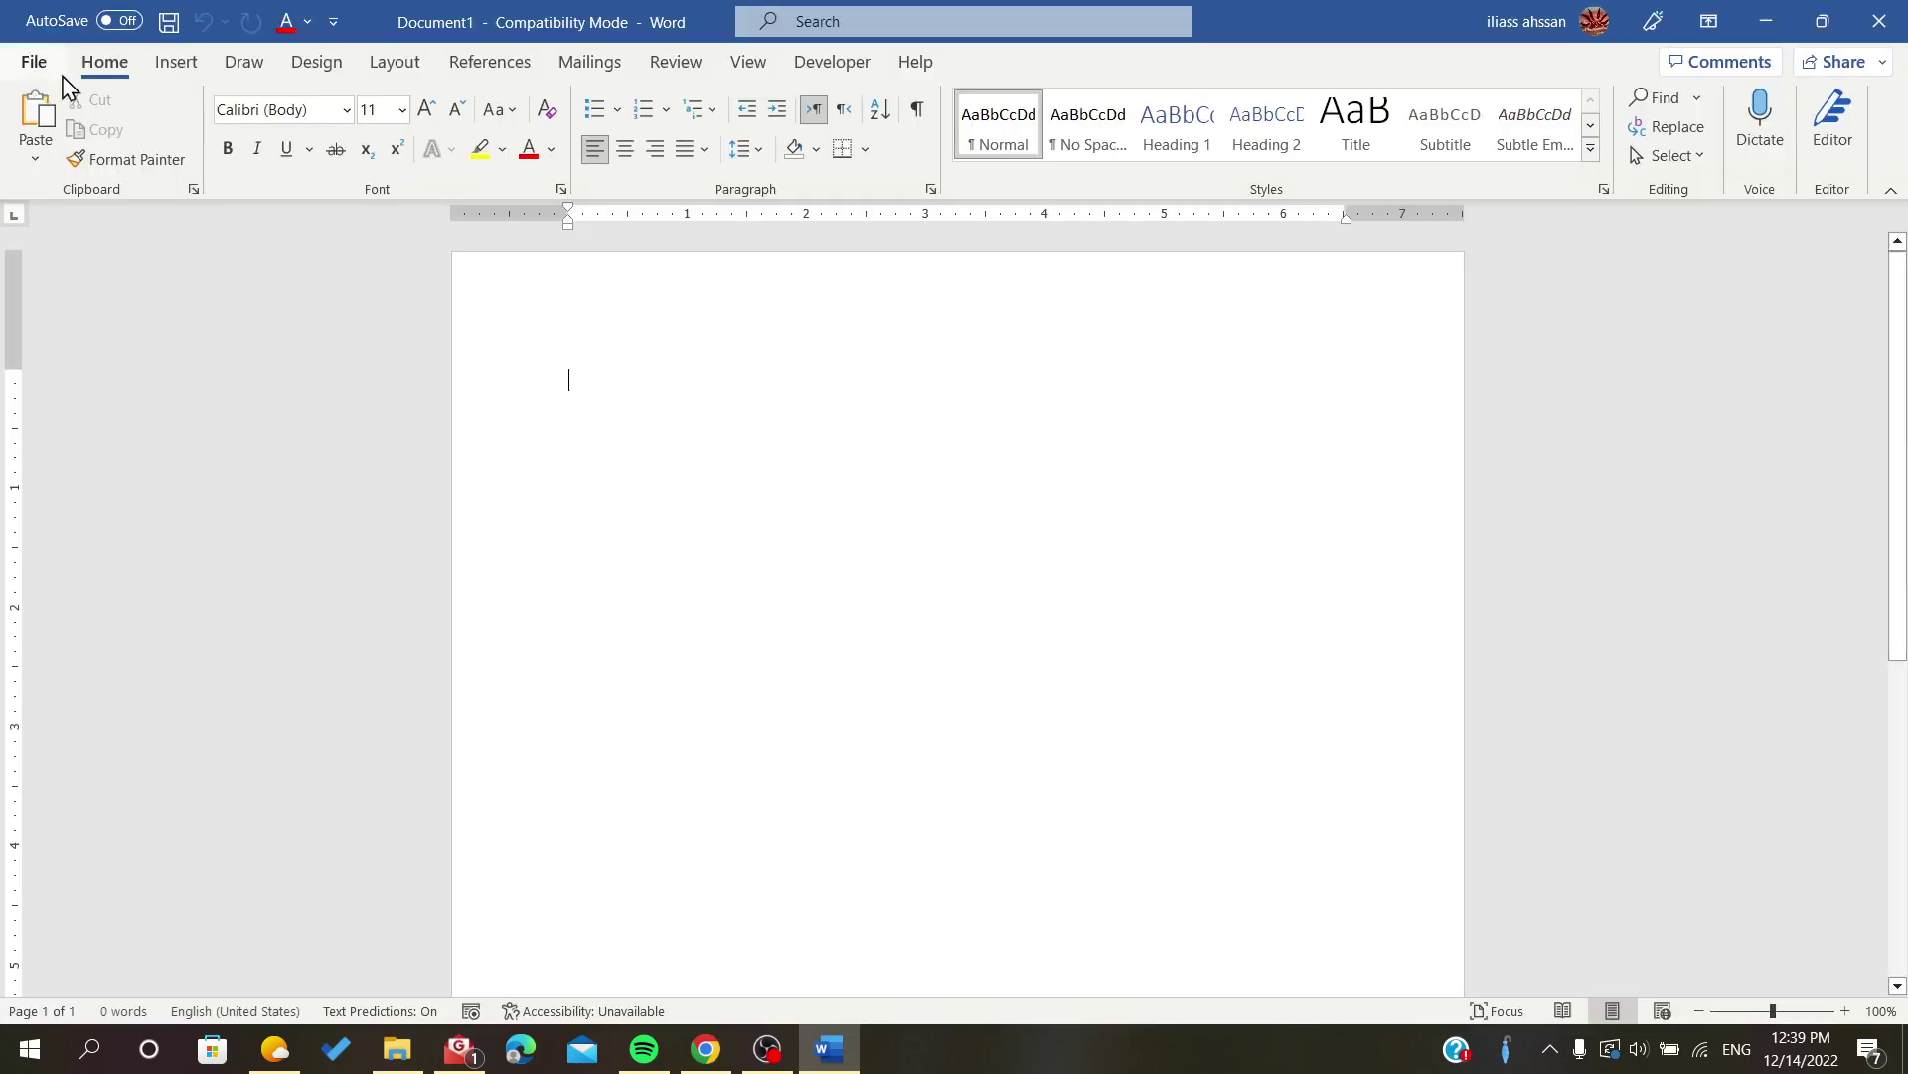
pyautogui.click(33, 62)
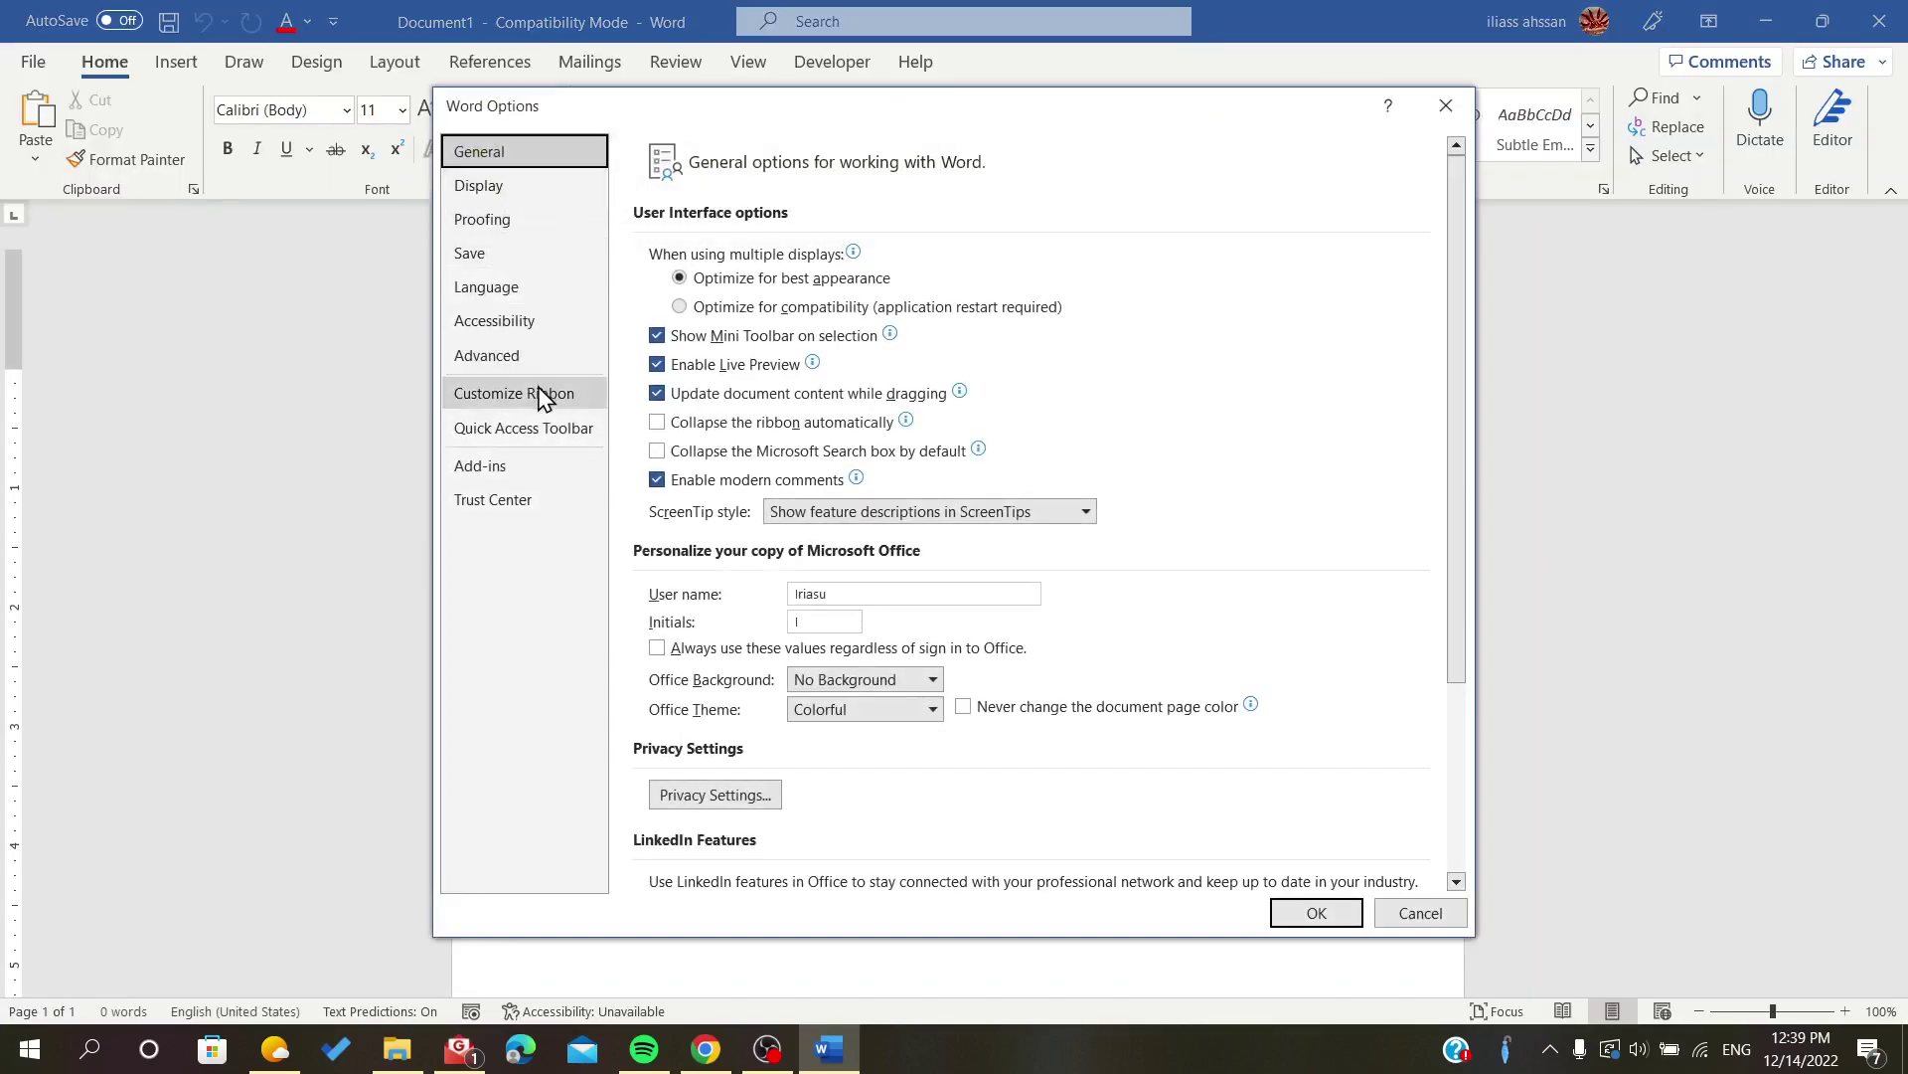
pyautogui.click(485, 409)
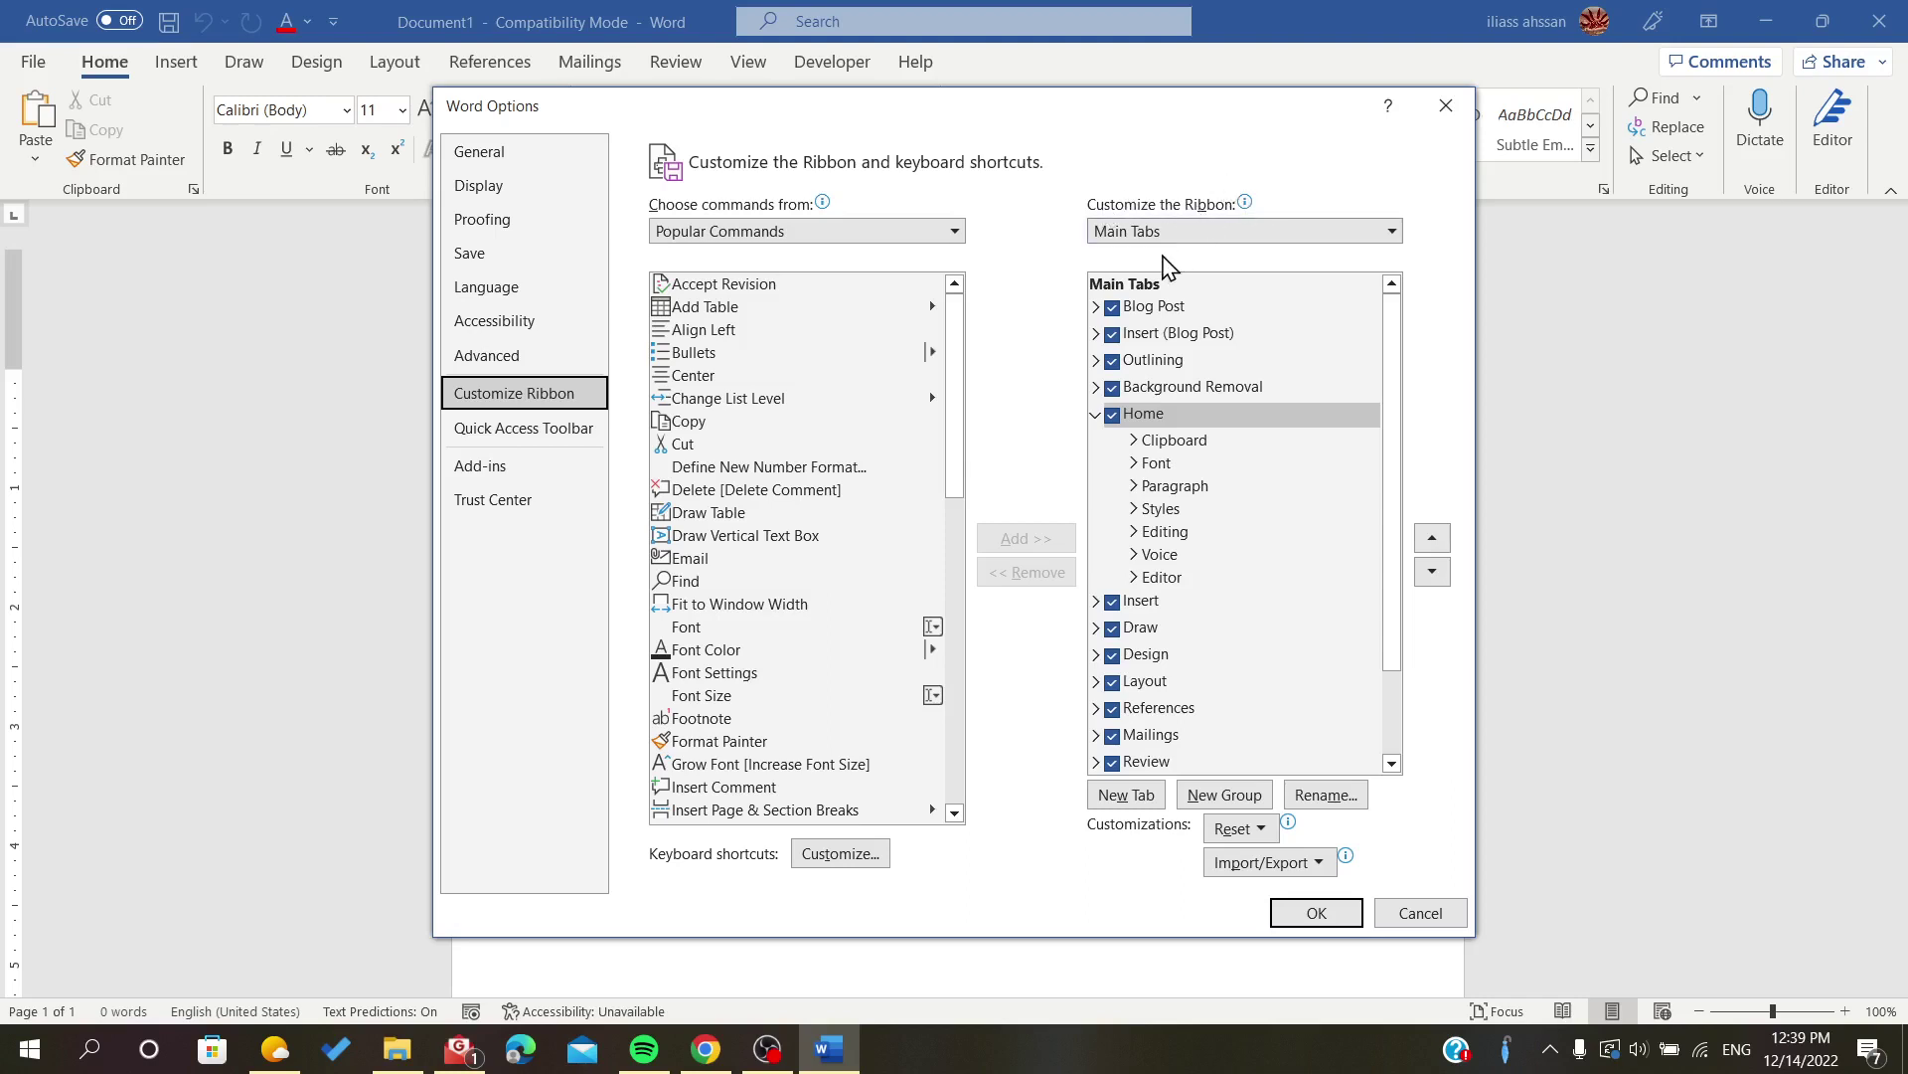
pyautogui.scroll(-2, 1204, 426)
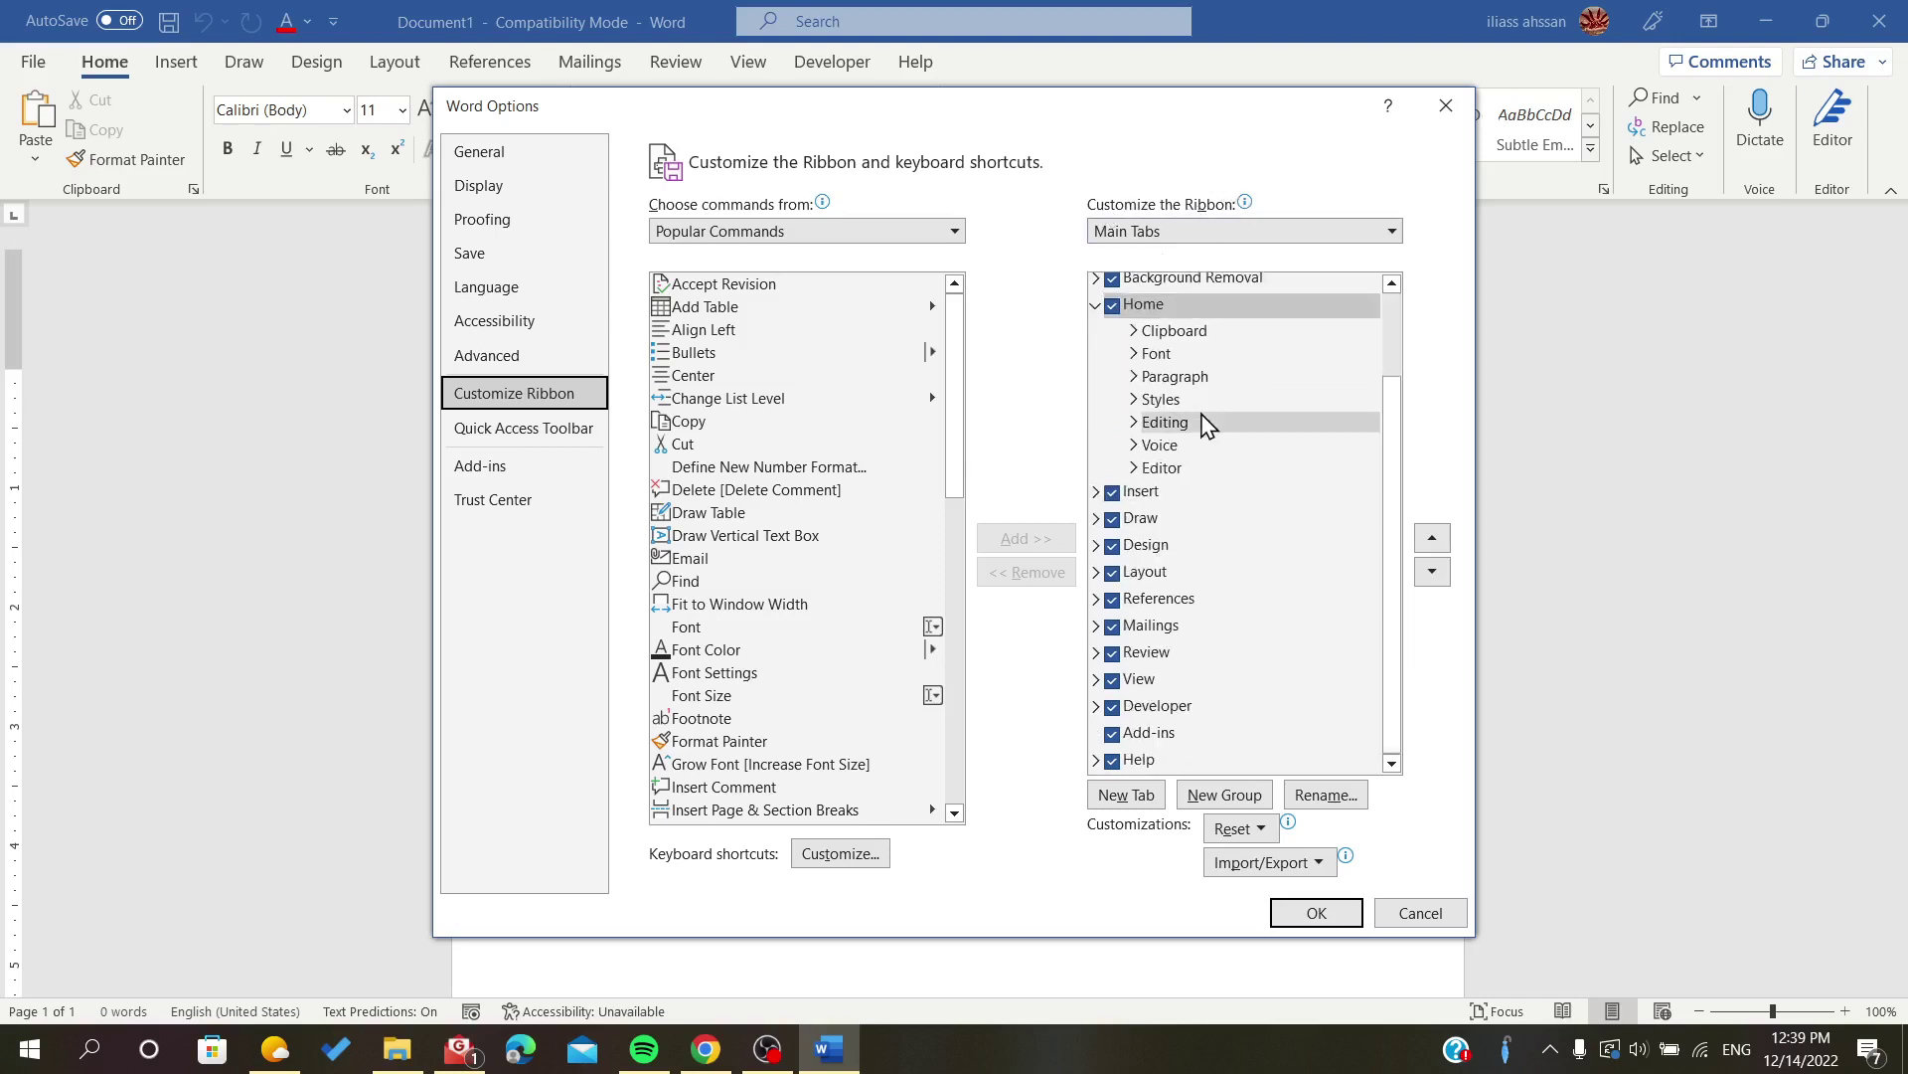
pyautogui.click(1113, 708)
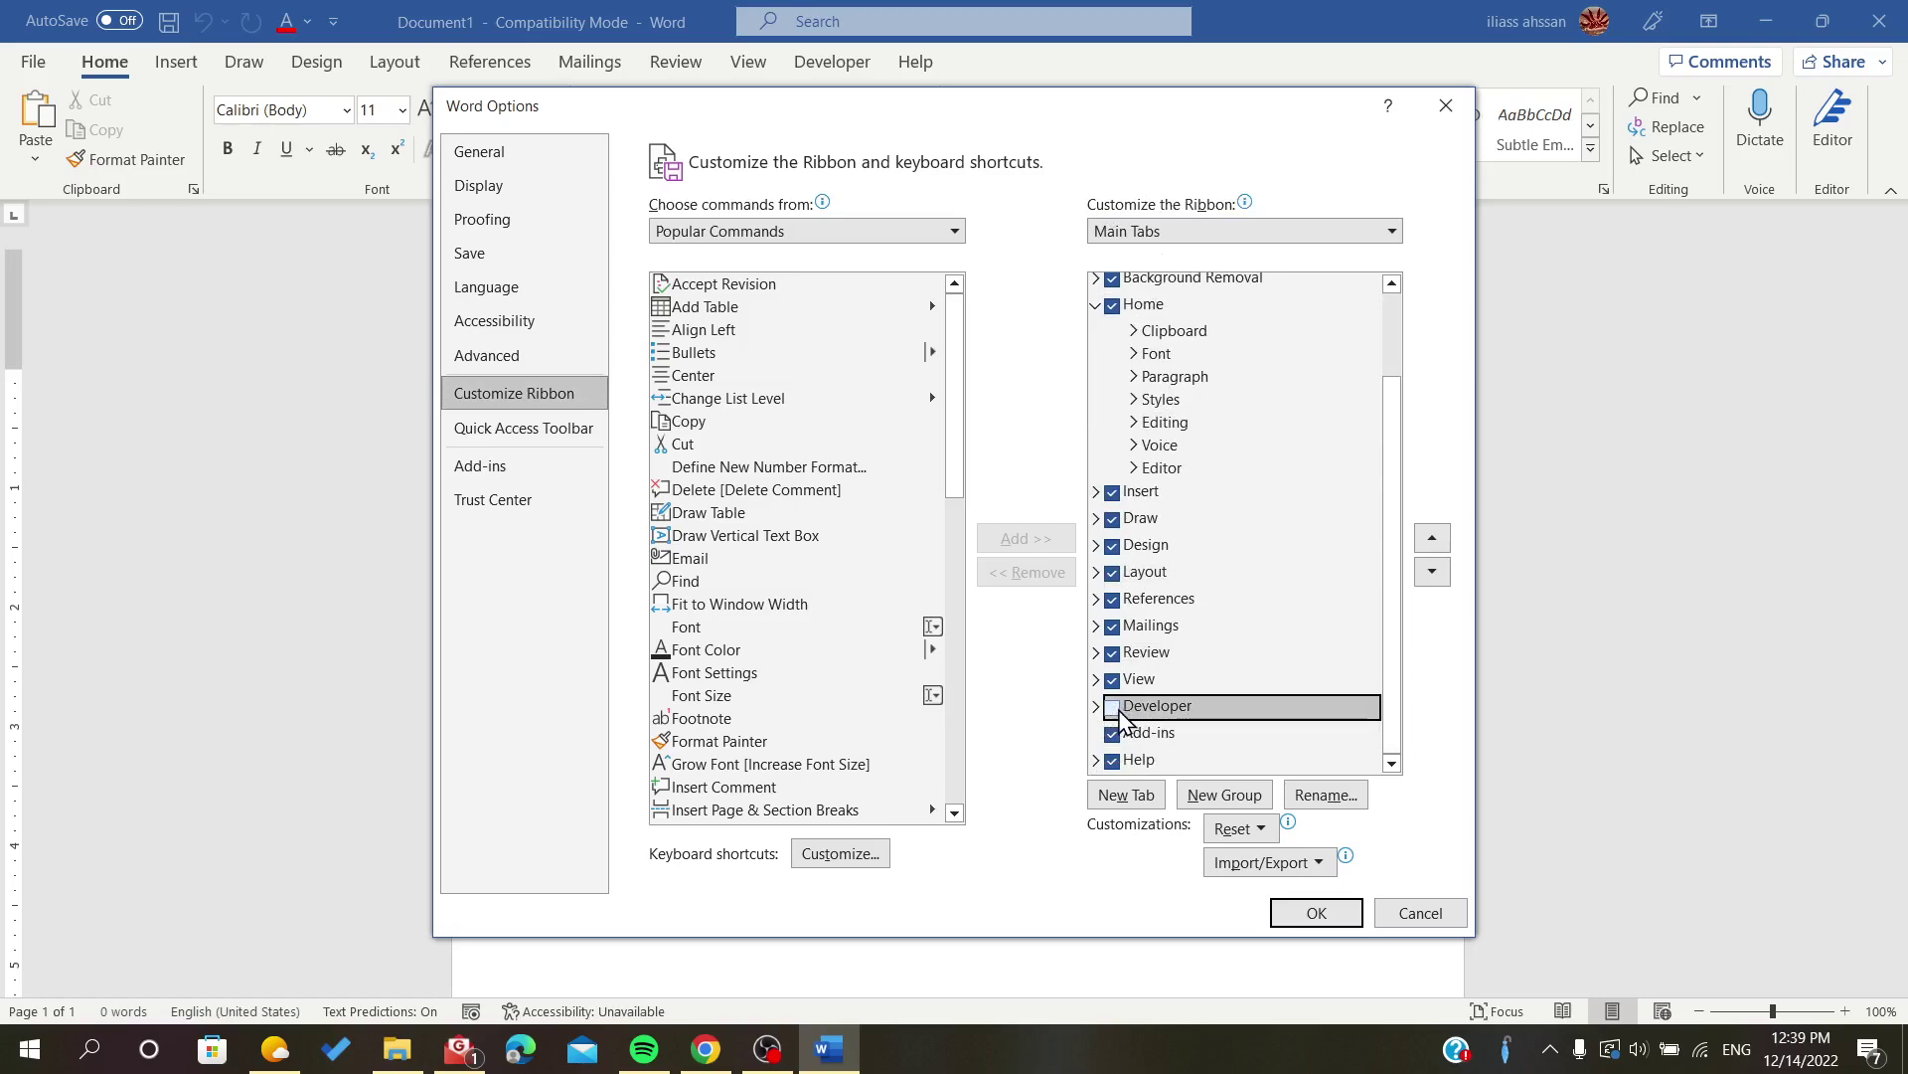
pyautogui.click(1114, 709)
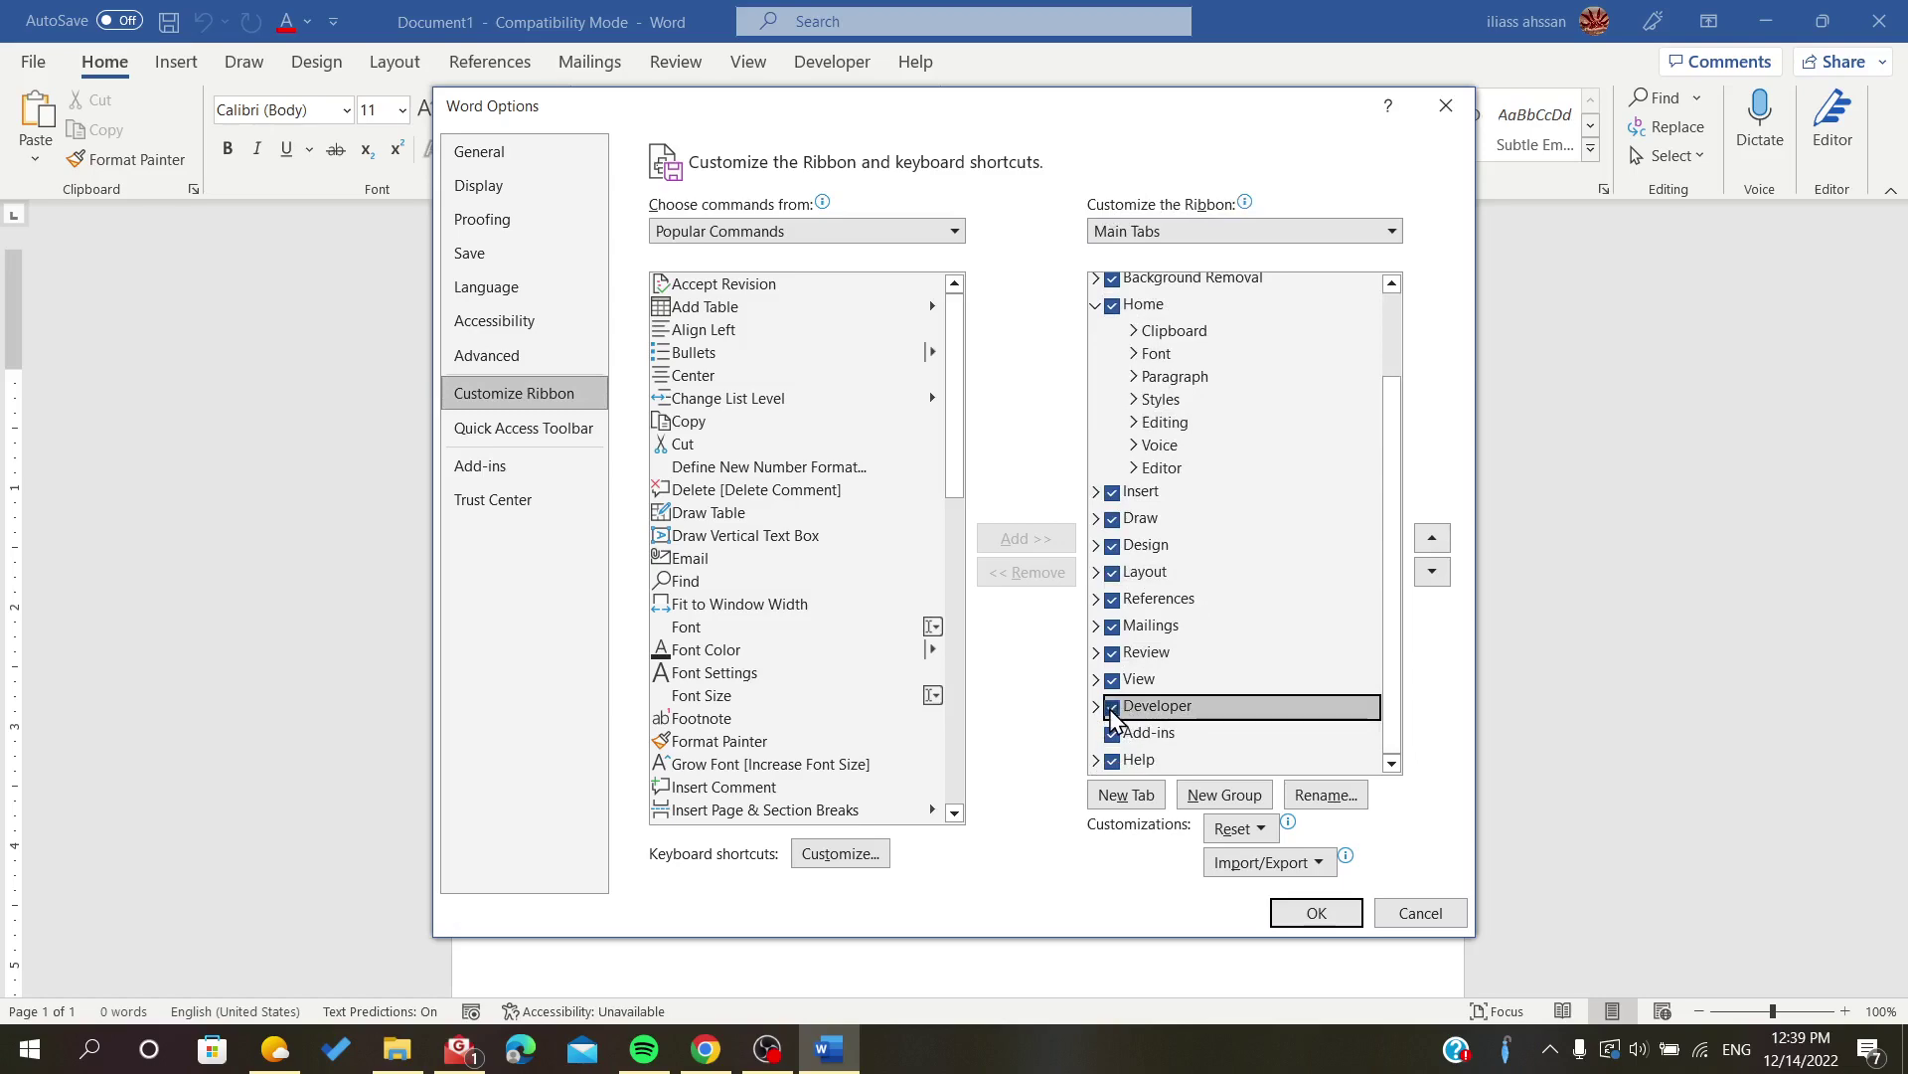
pyautogui.click(1291, 915)
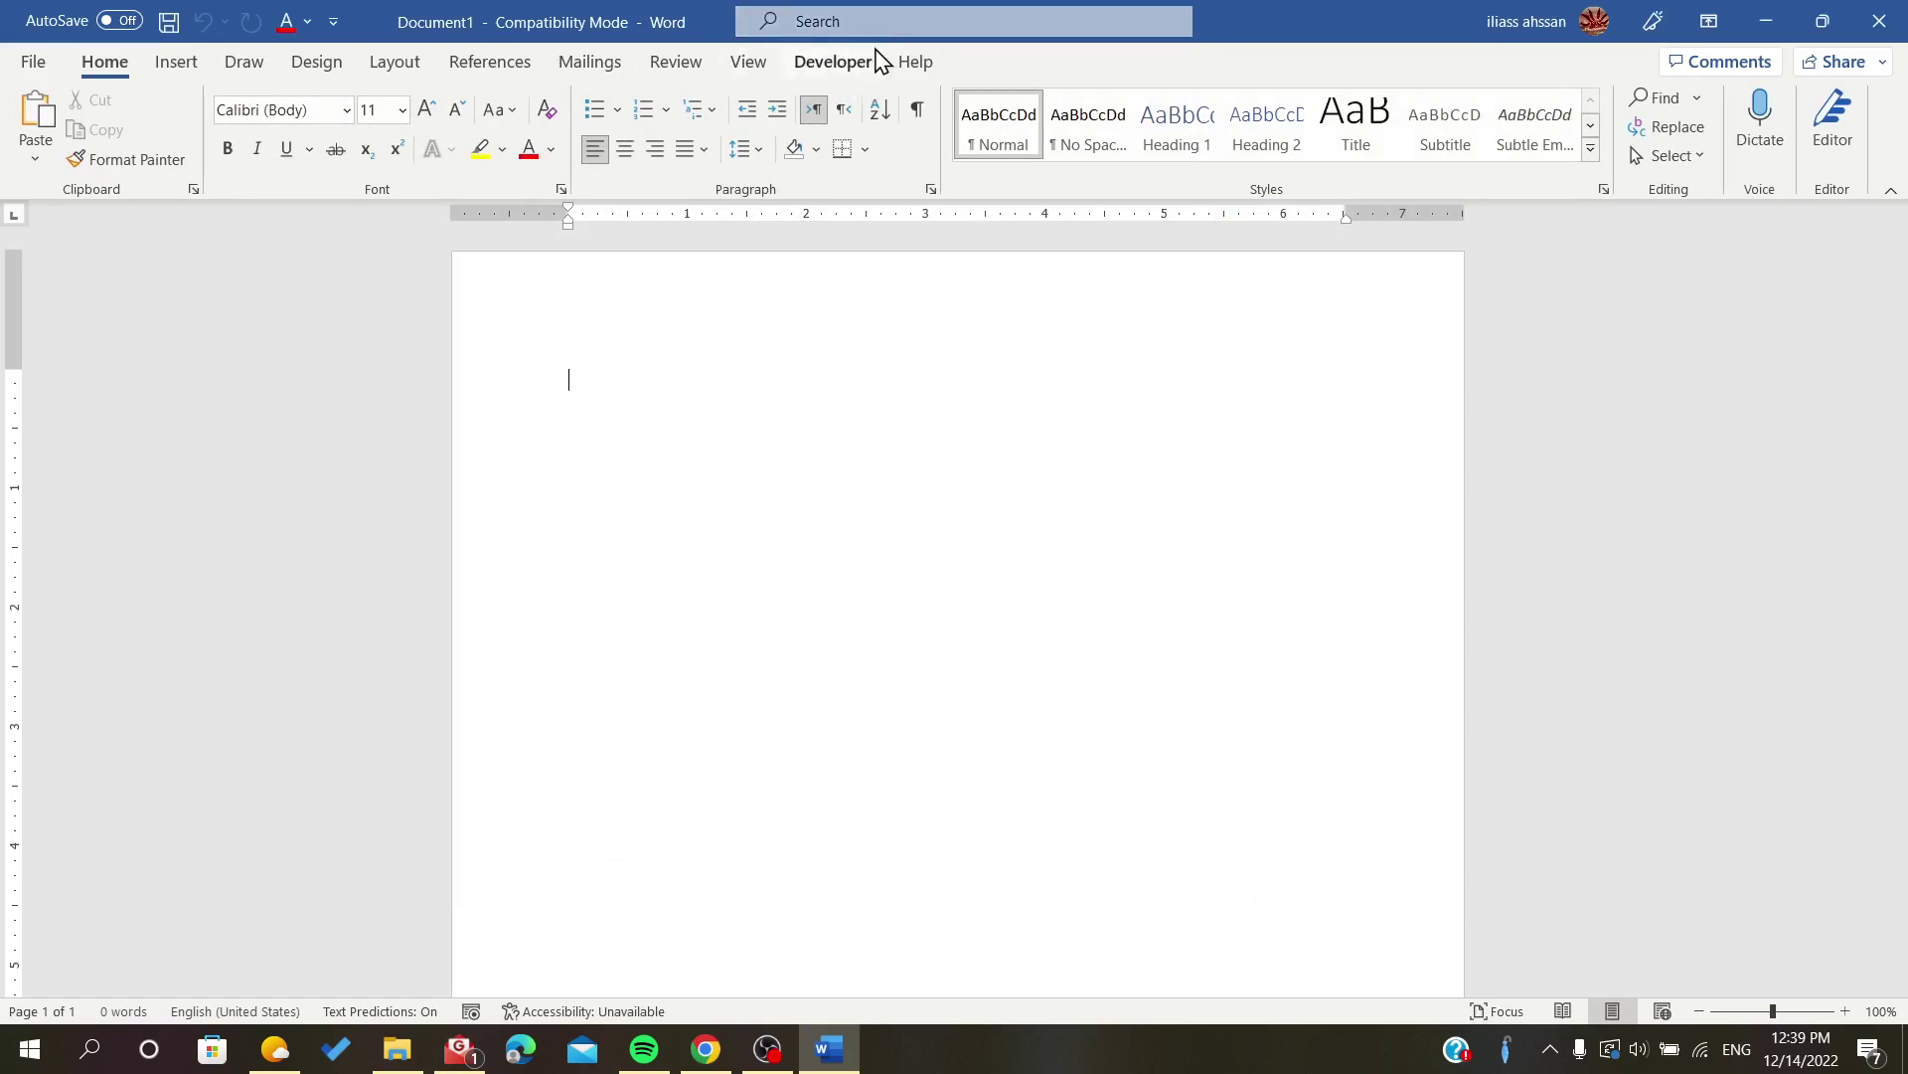
# Insert a rich text content control from the Developer tab holding 'Hello world', with a new line below
pyautogui.click(814, 75)
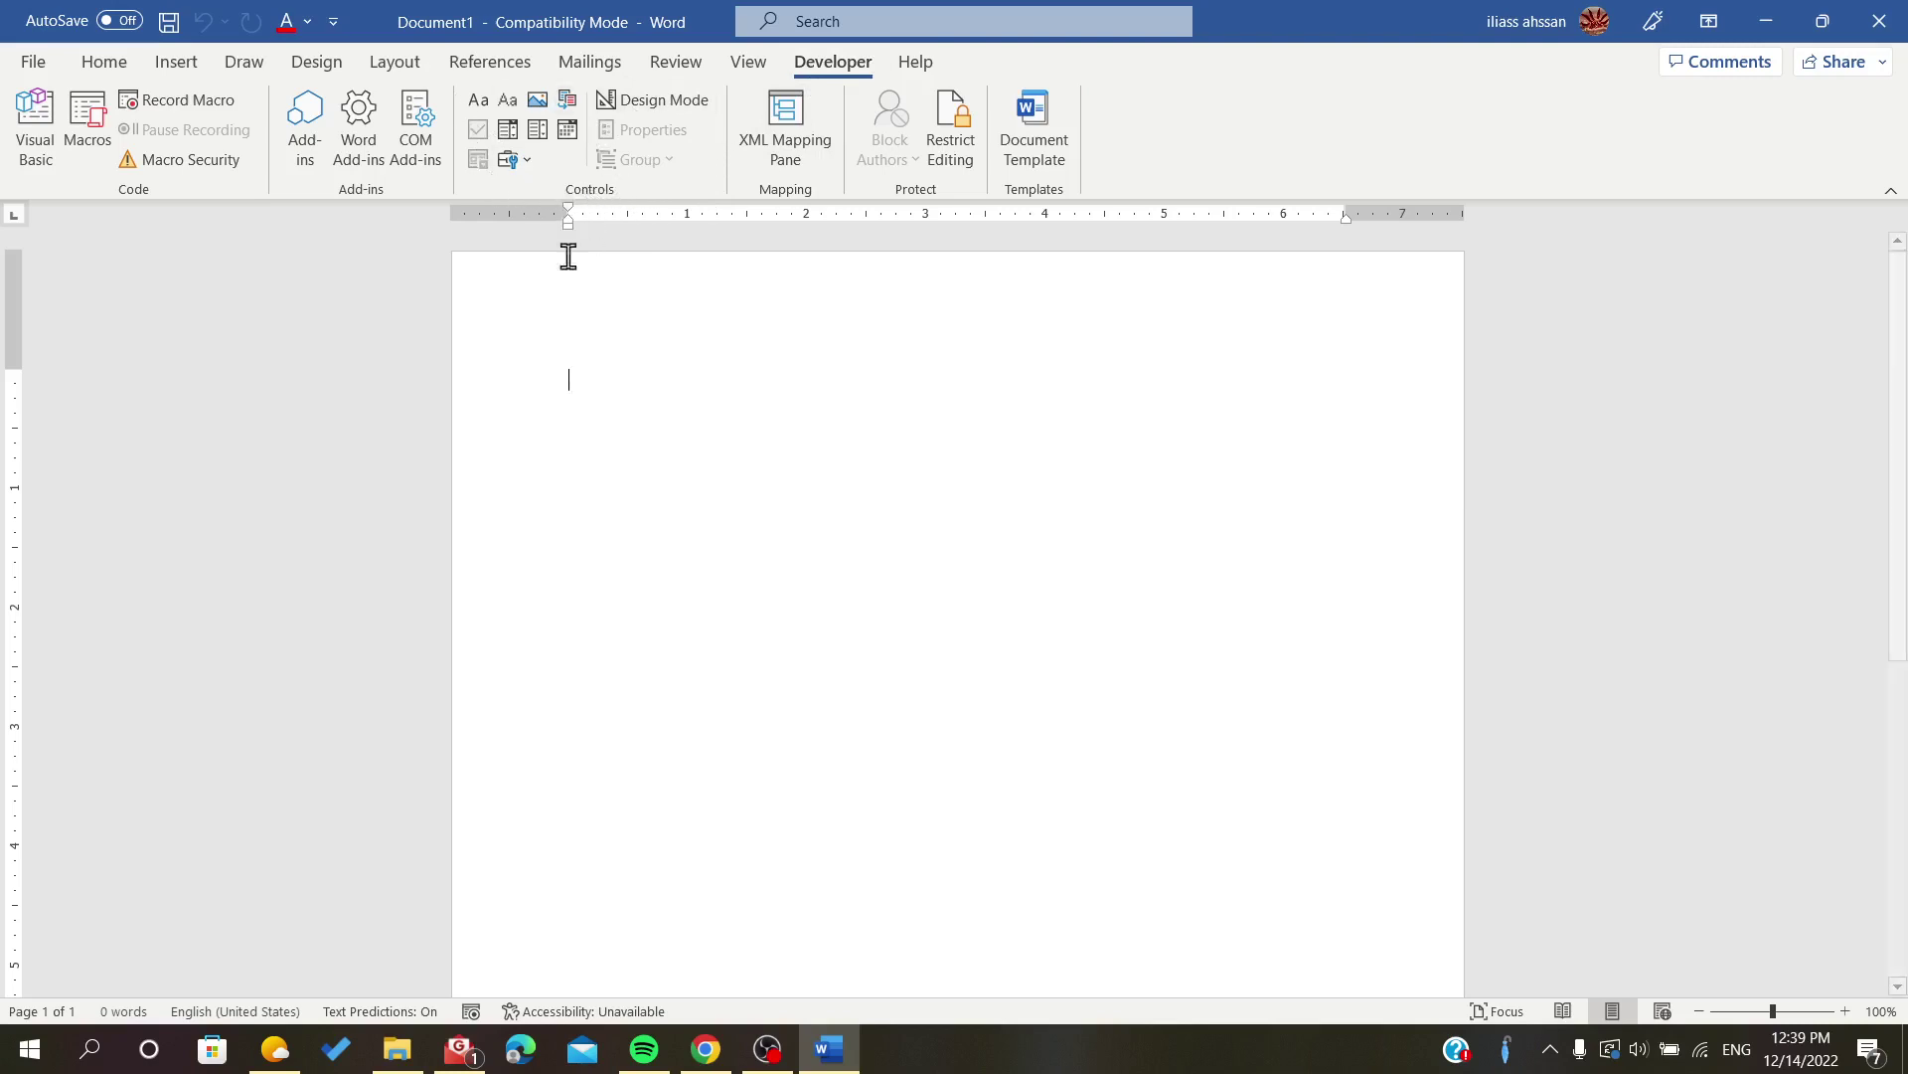
pyautogui.click(479, 100)
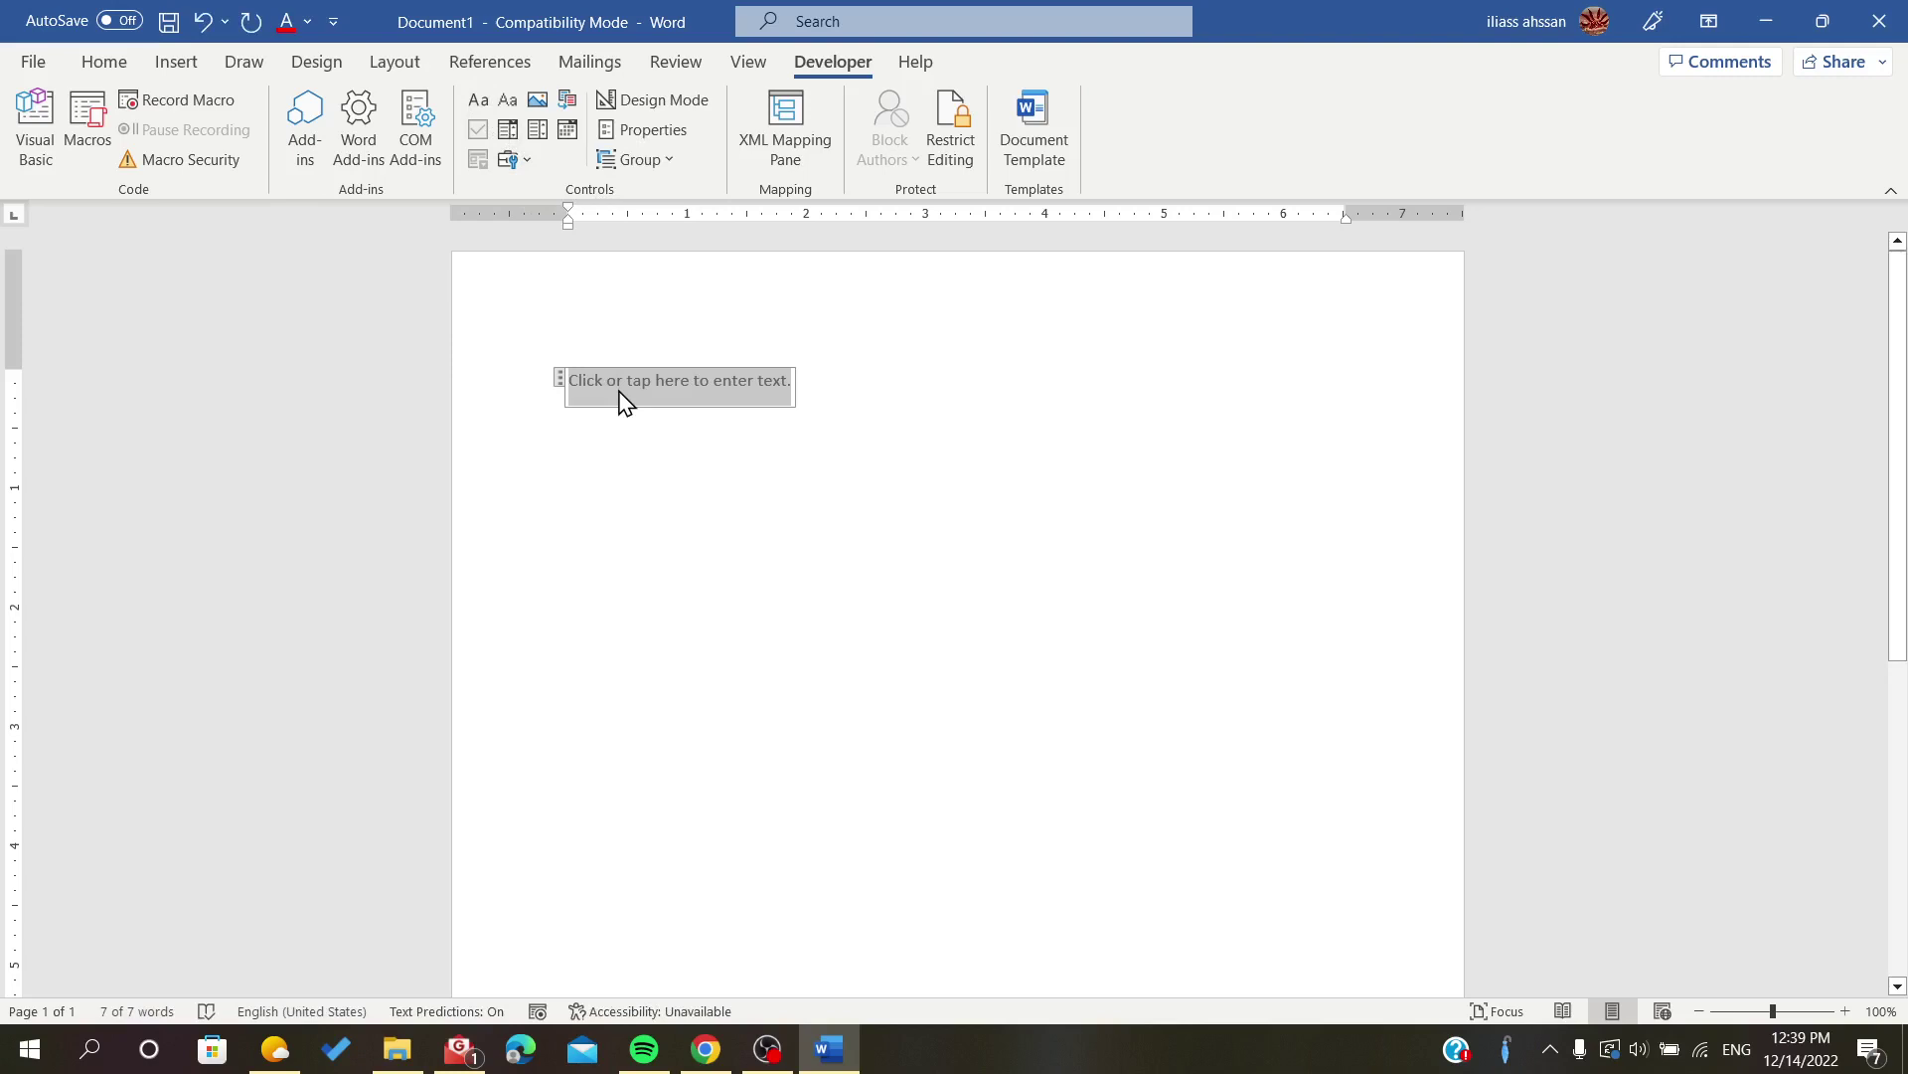
pyautogui.write('Hello')
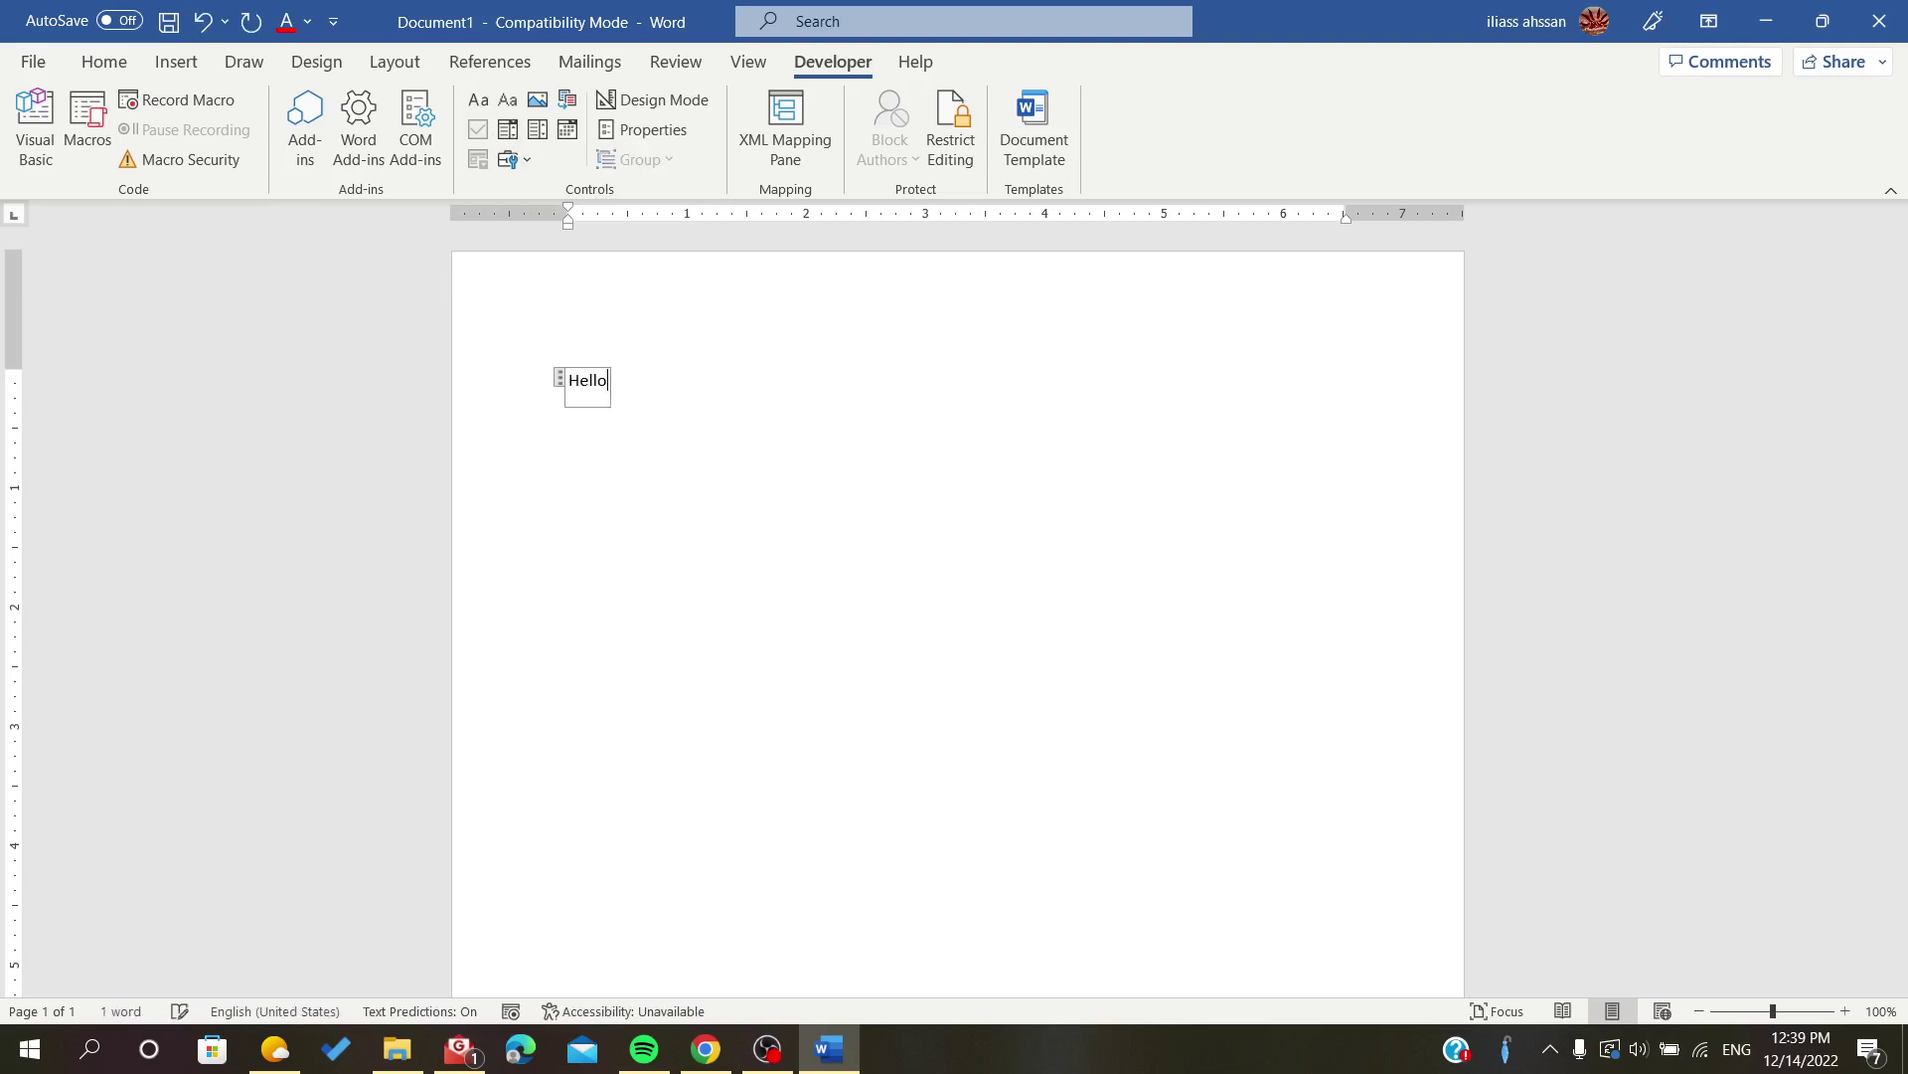
pyautogui.write(' world')
pyautogui.press('Return')
# In the Hello world control's properties, set the control colour to blue
pyautogui.click(653, 131)
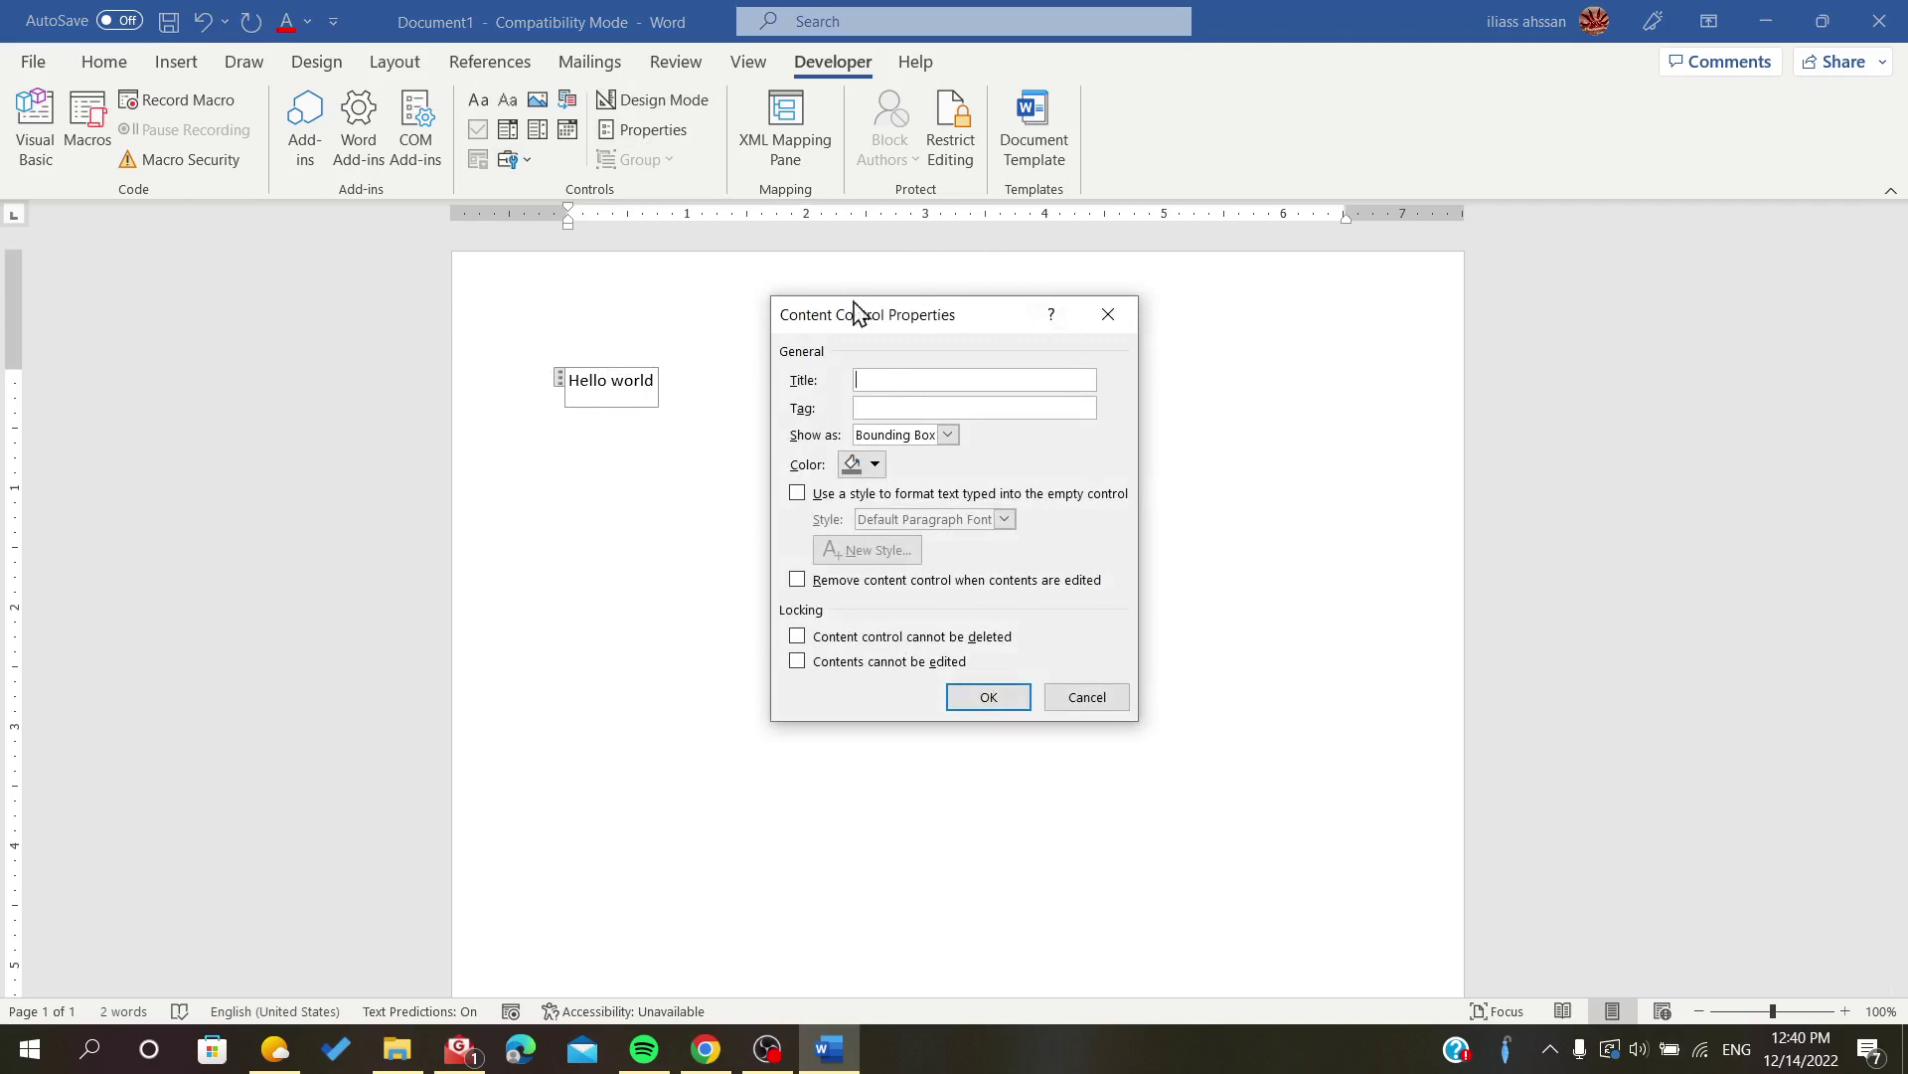
pyautogui.click(861, 469)
pyautogui.click(947, 536)
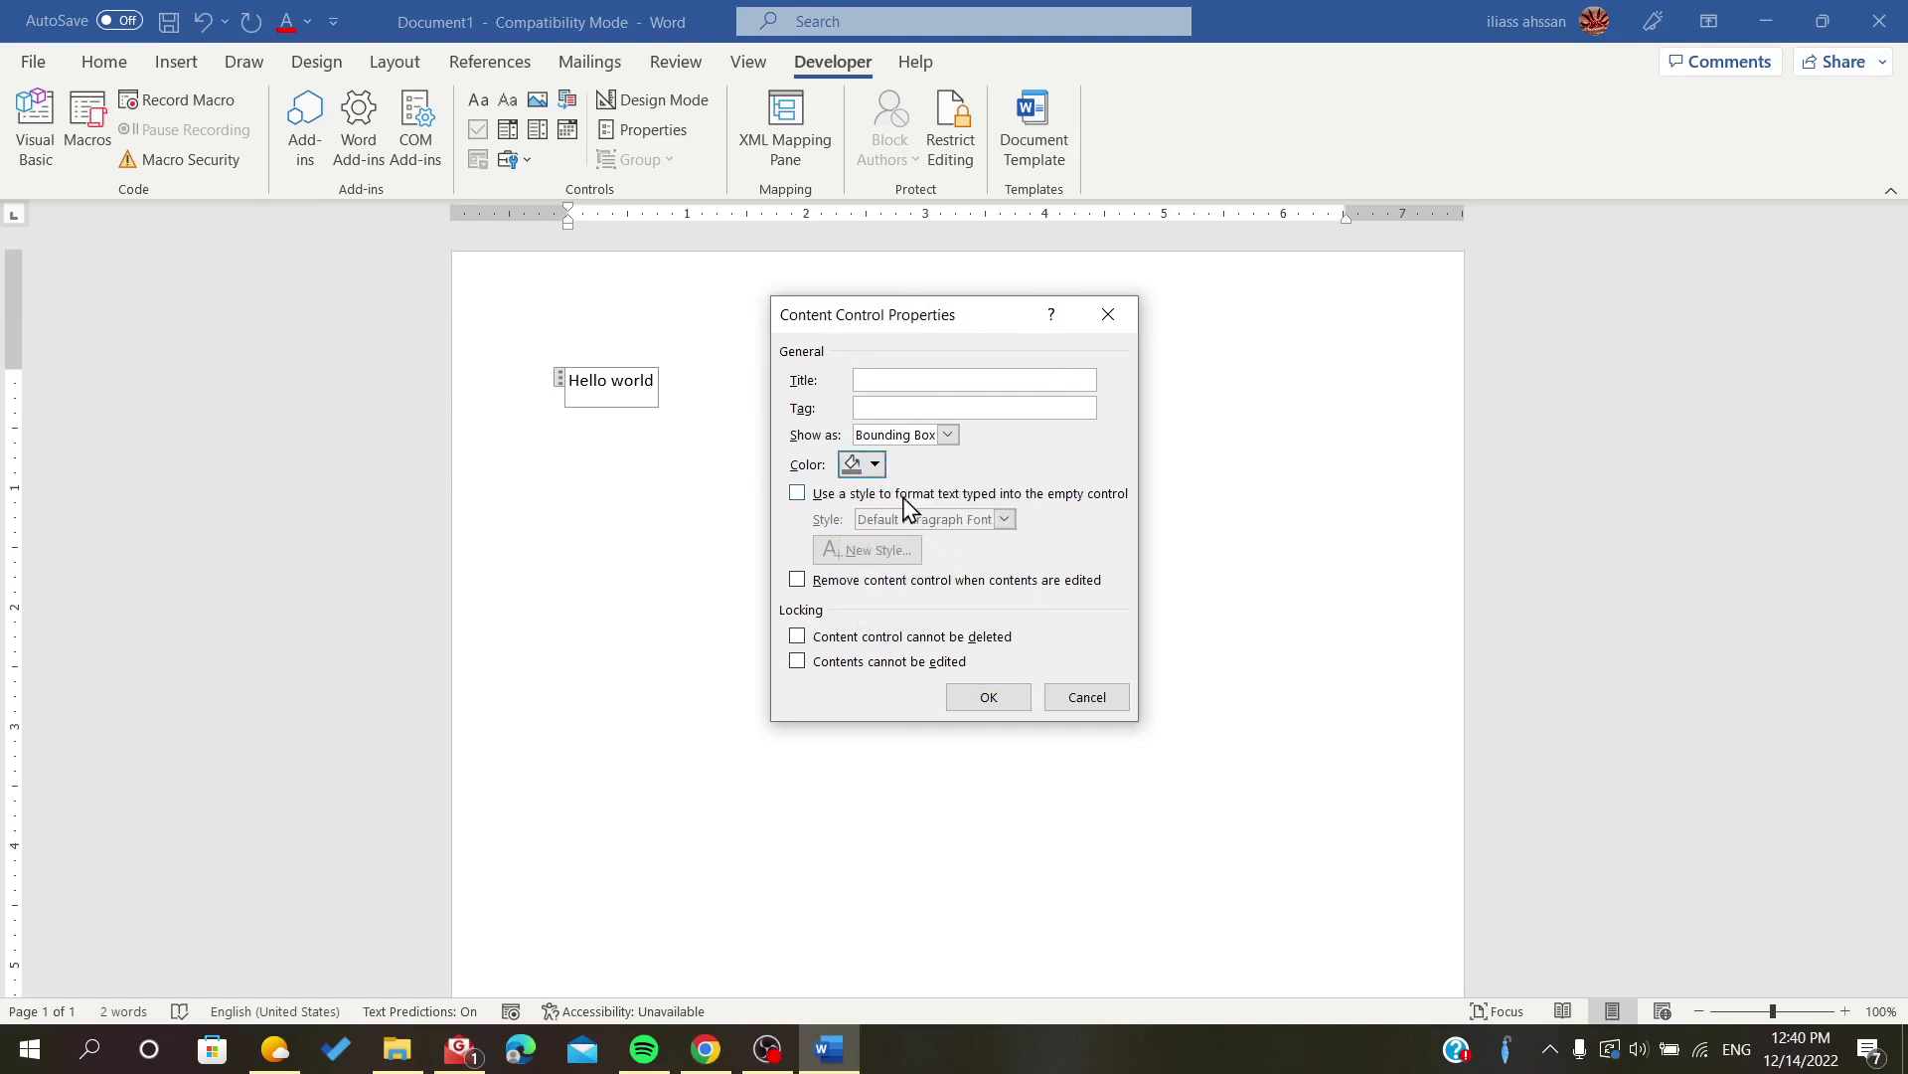
pyautogui.click(872, 468)
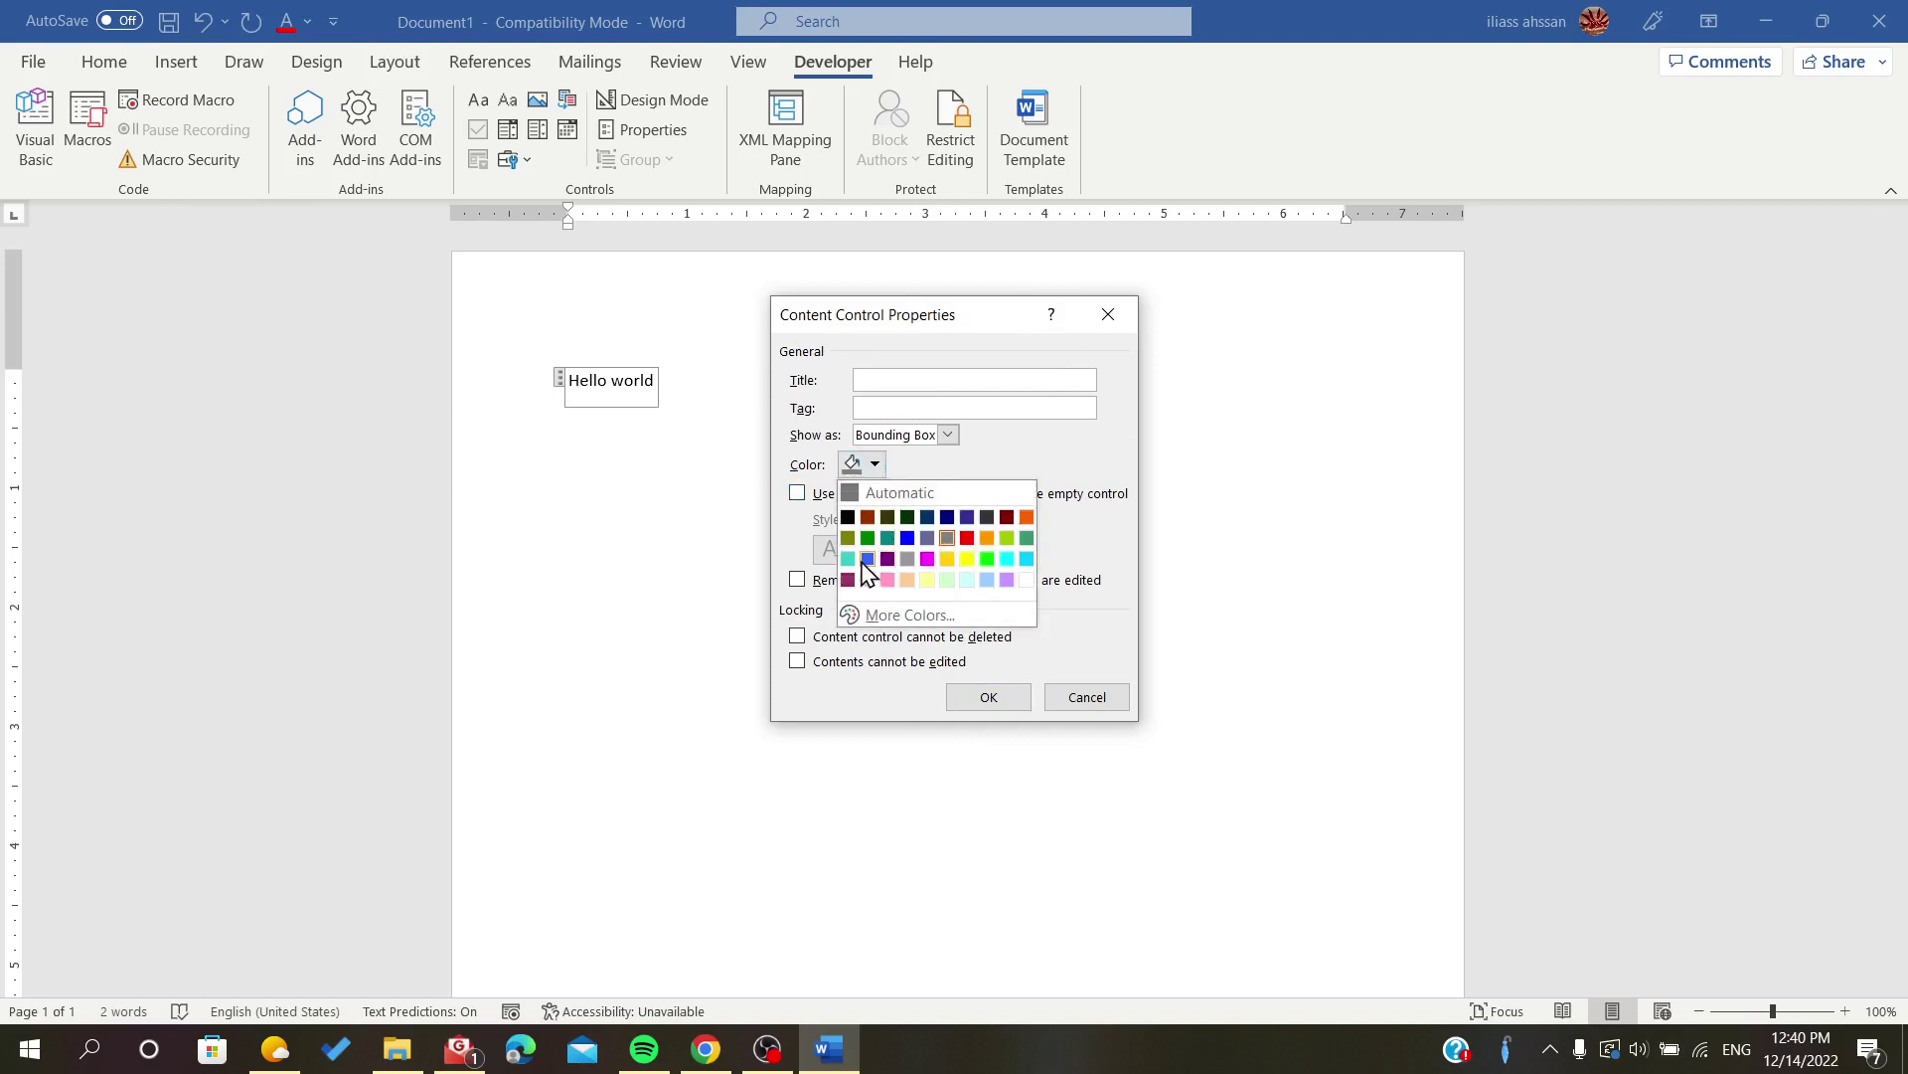
pyautogui.click(868, 560)
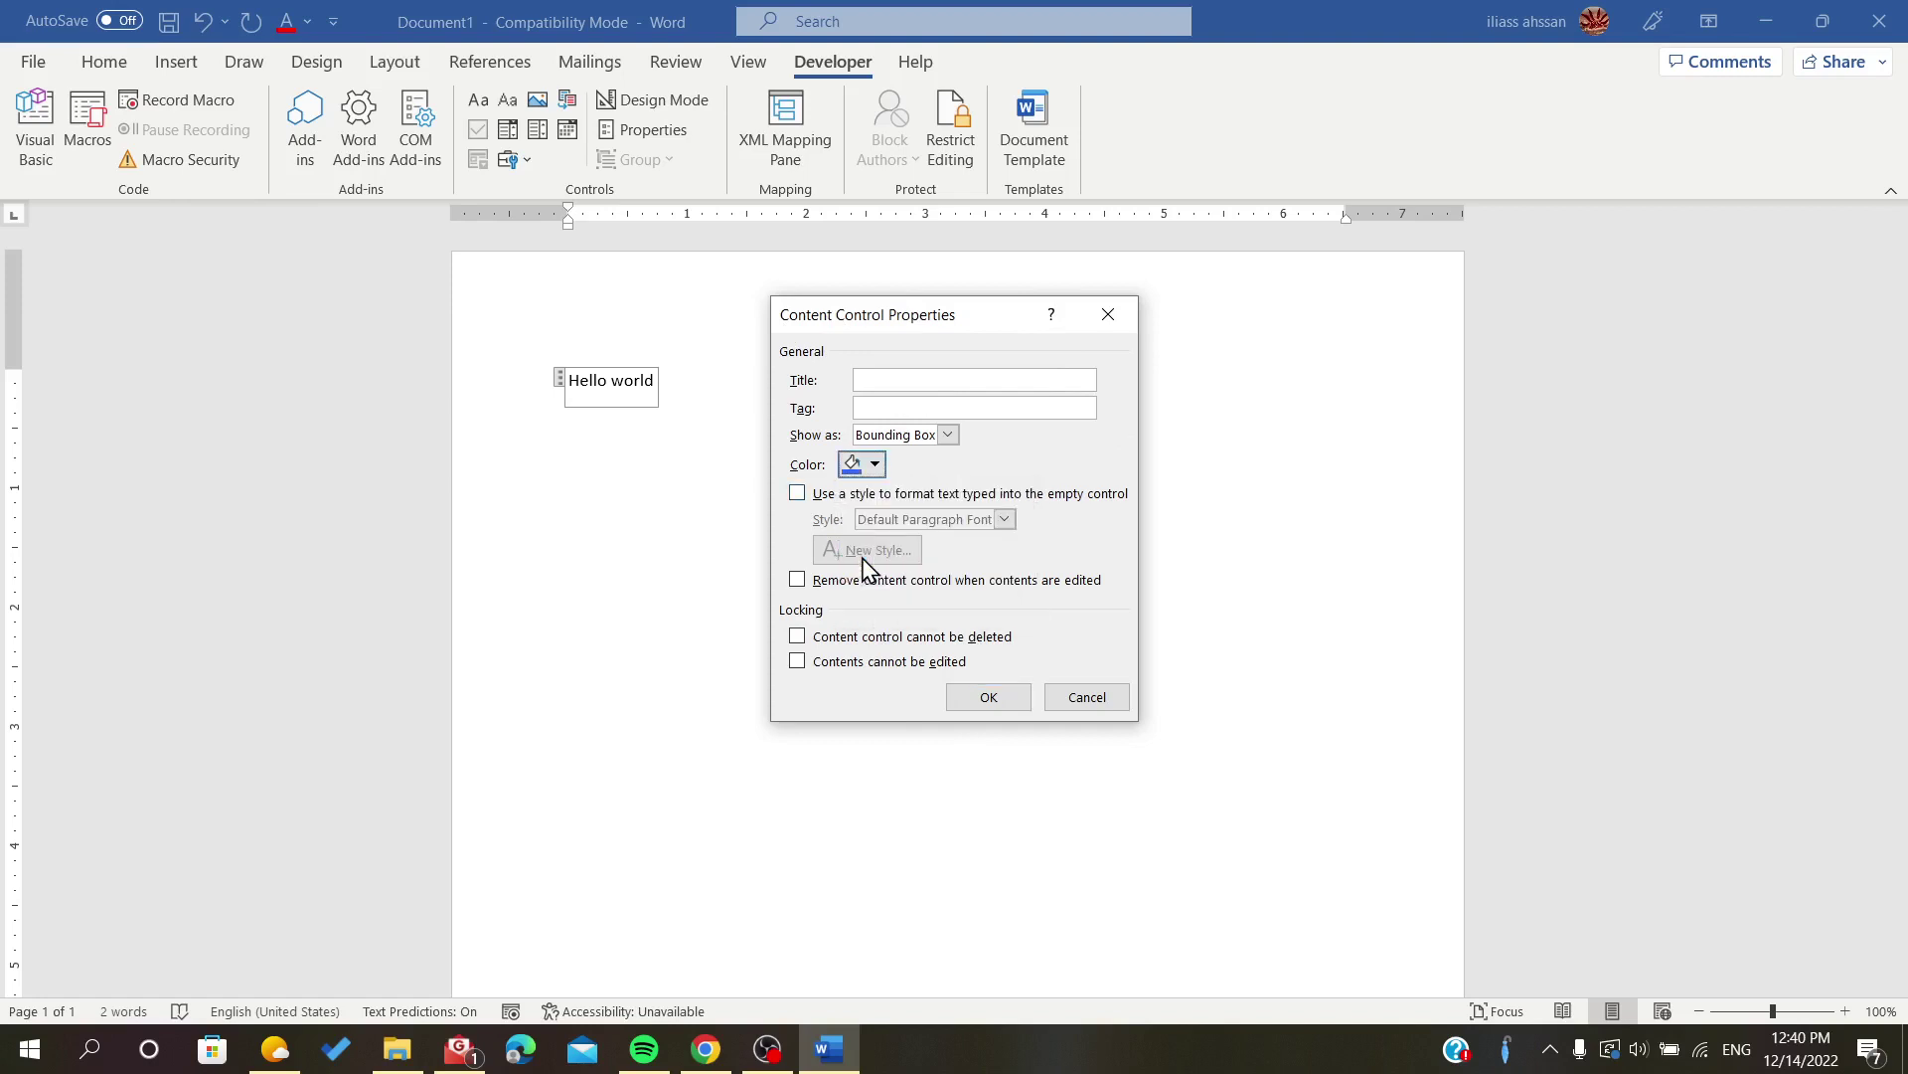
# Show the control as Start/End Tag, style it Heading 1, and title it 'Title content'
pyautogui.click(950, 436)
pyautogui.click(941, 484)
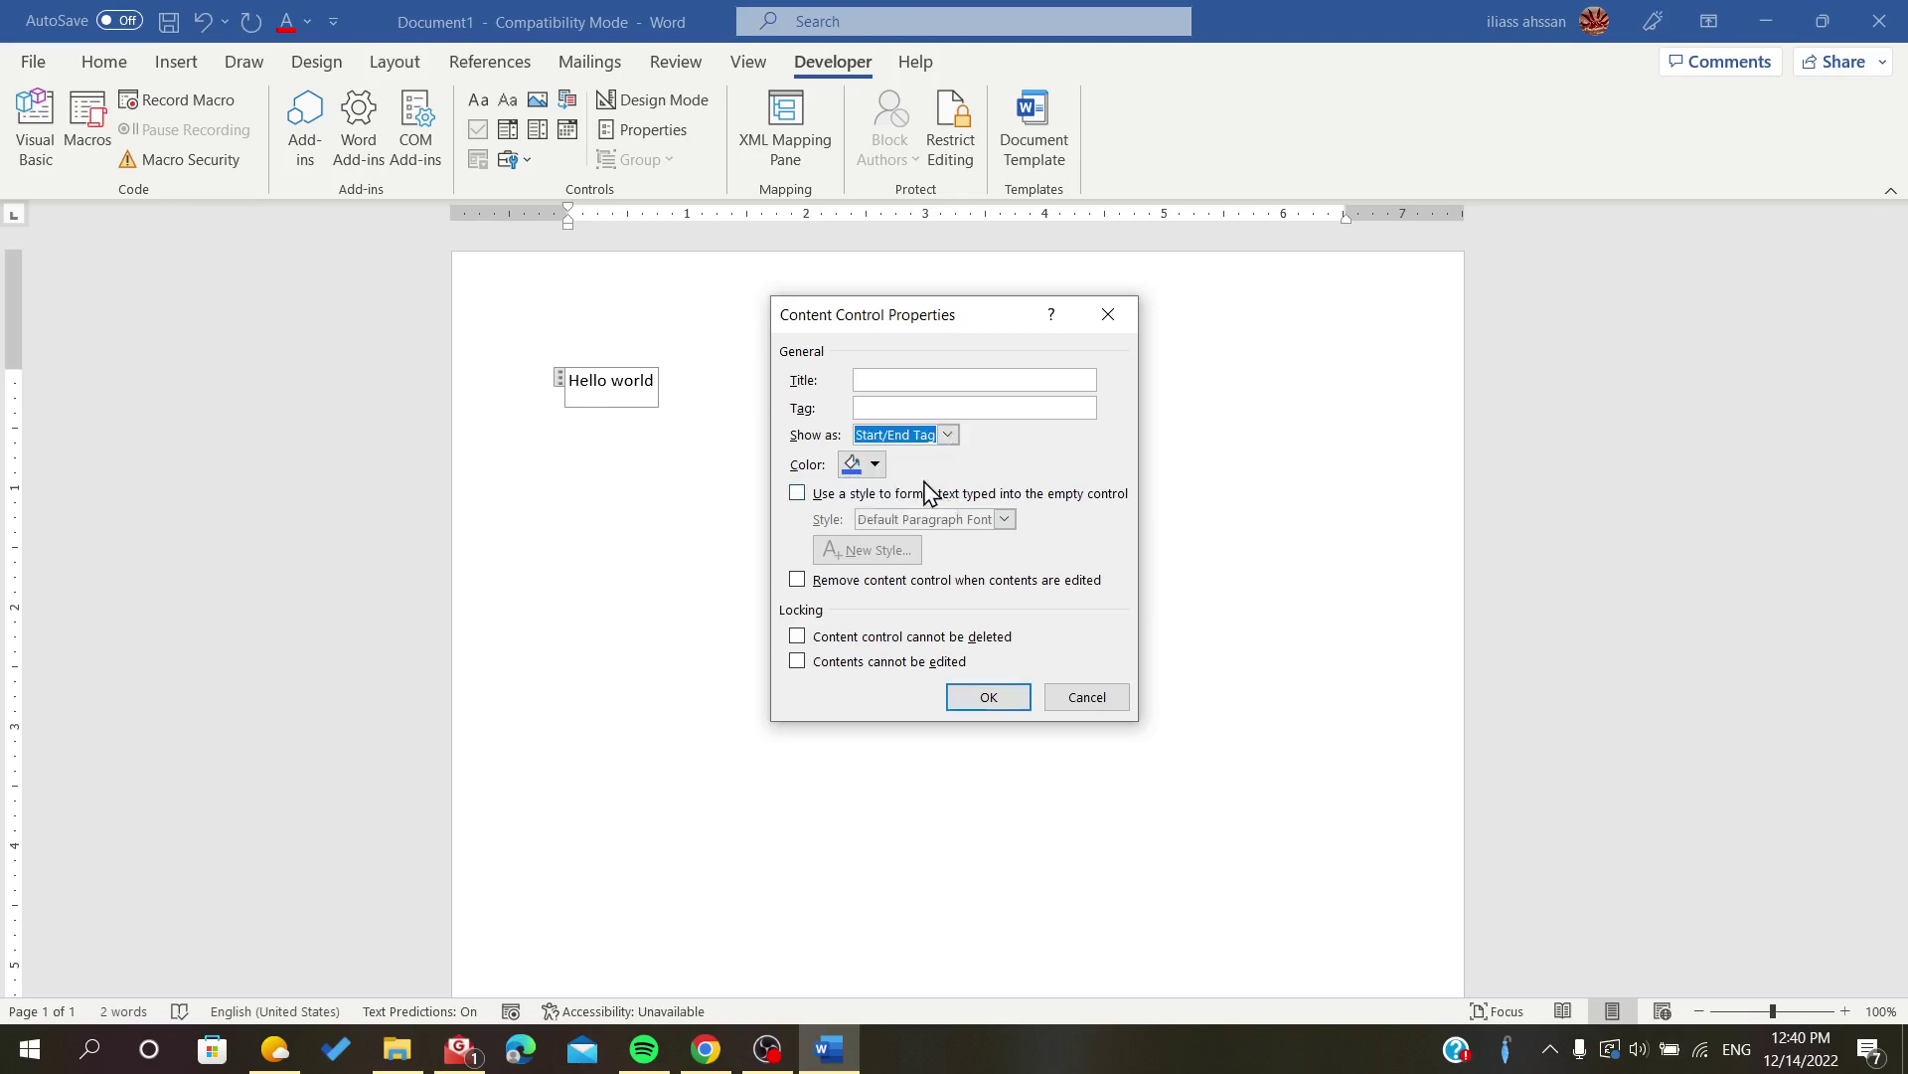
pyautogui.click(798, 499)
pyautogui.click(1004, 519)
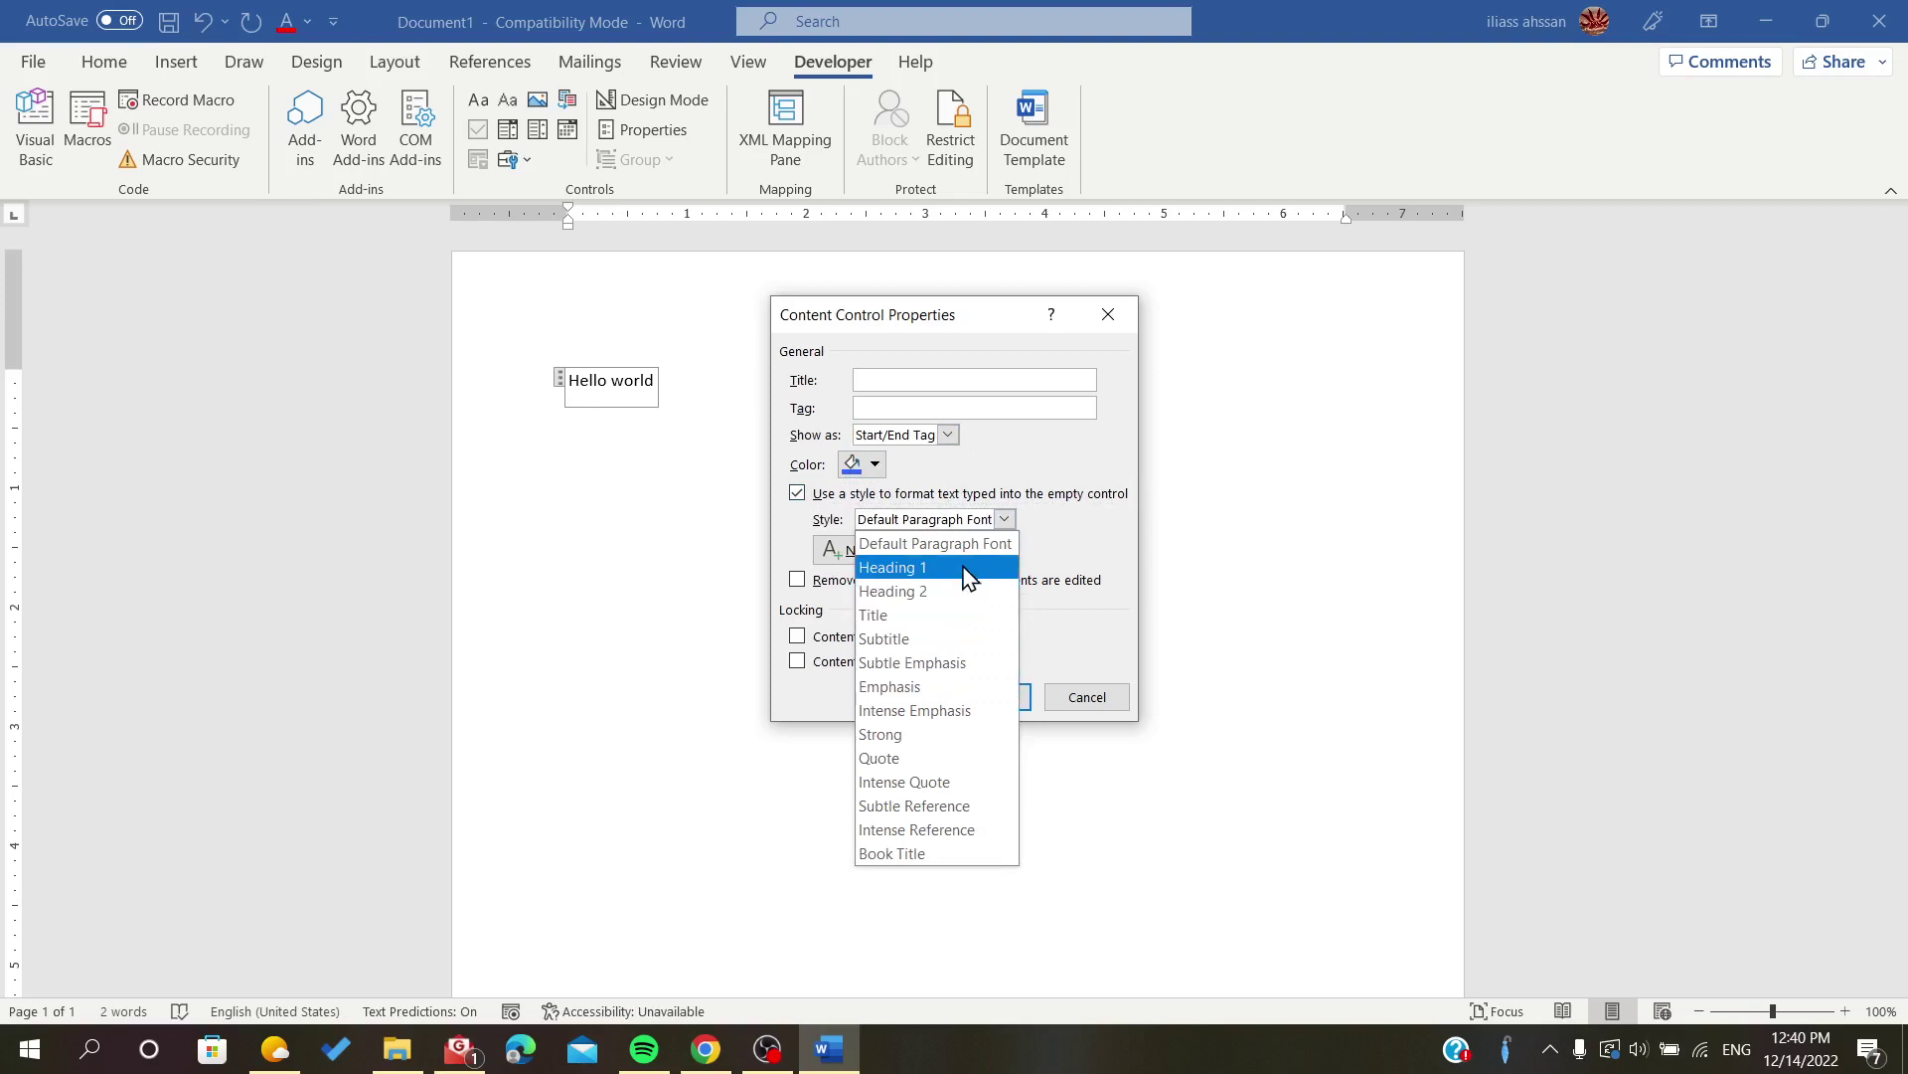
pyautogui.click(968, 567)
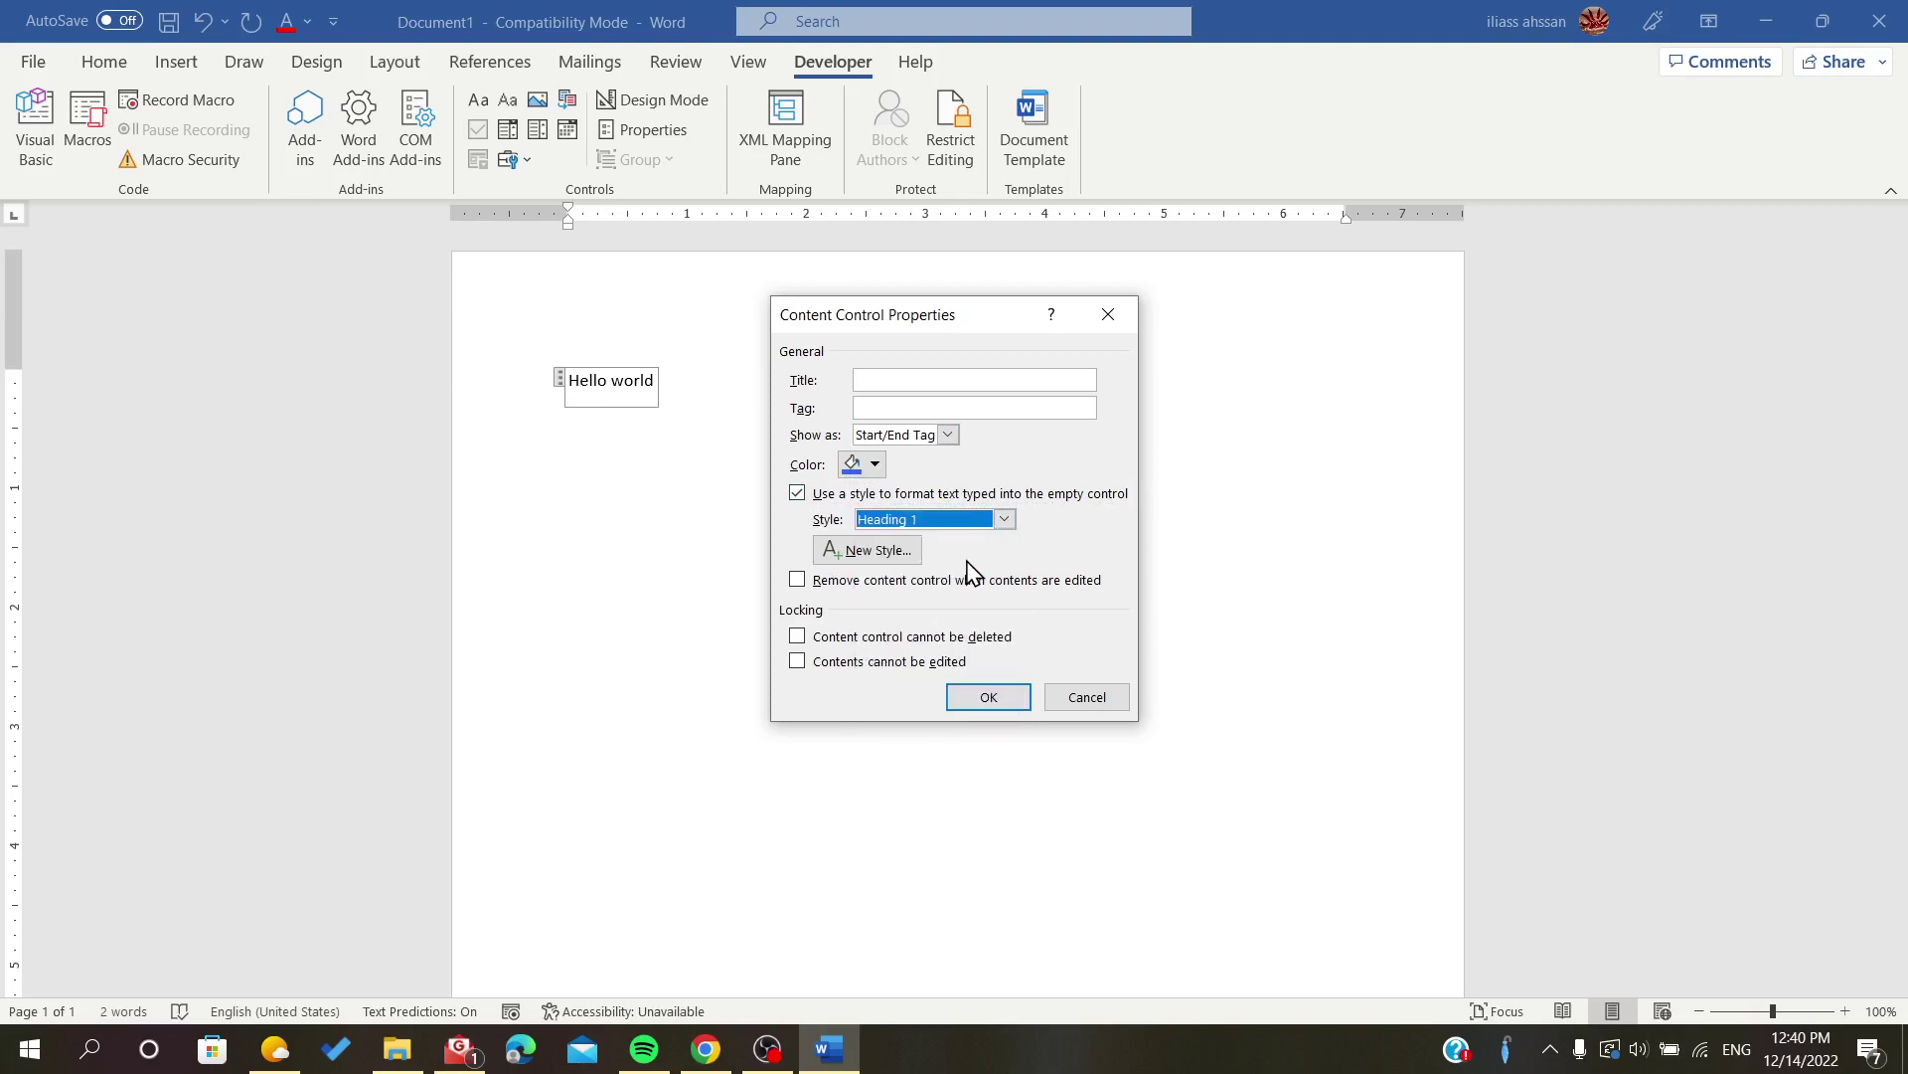
pyautogui.click(947, 383)
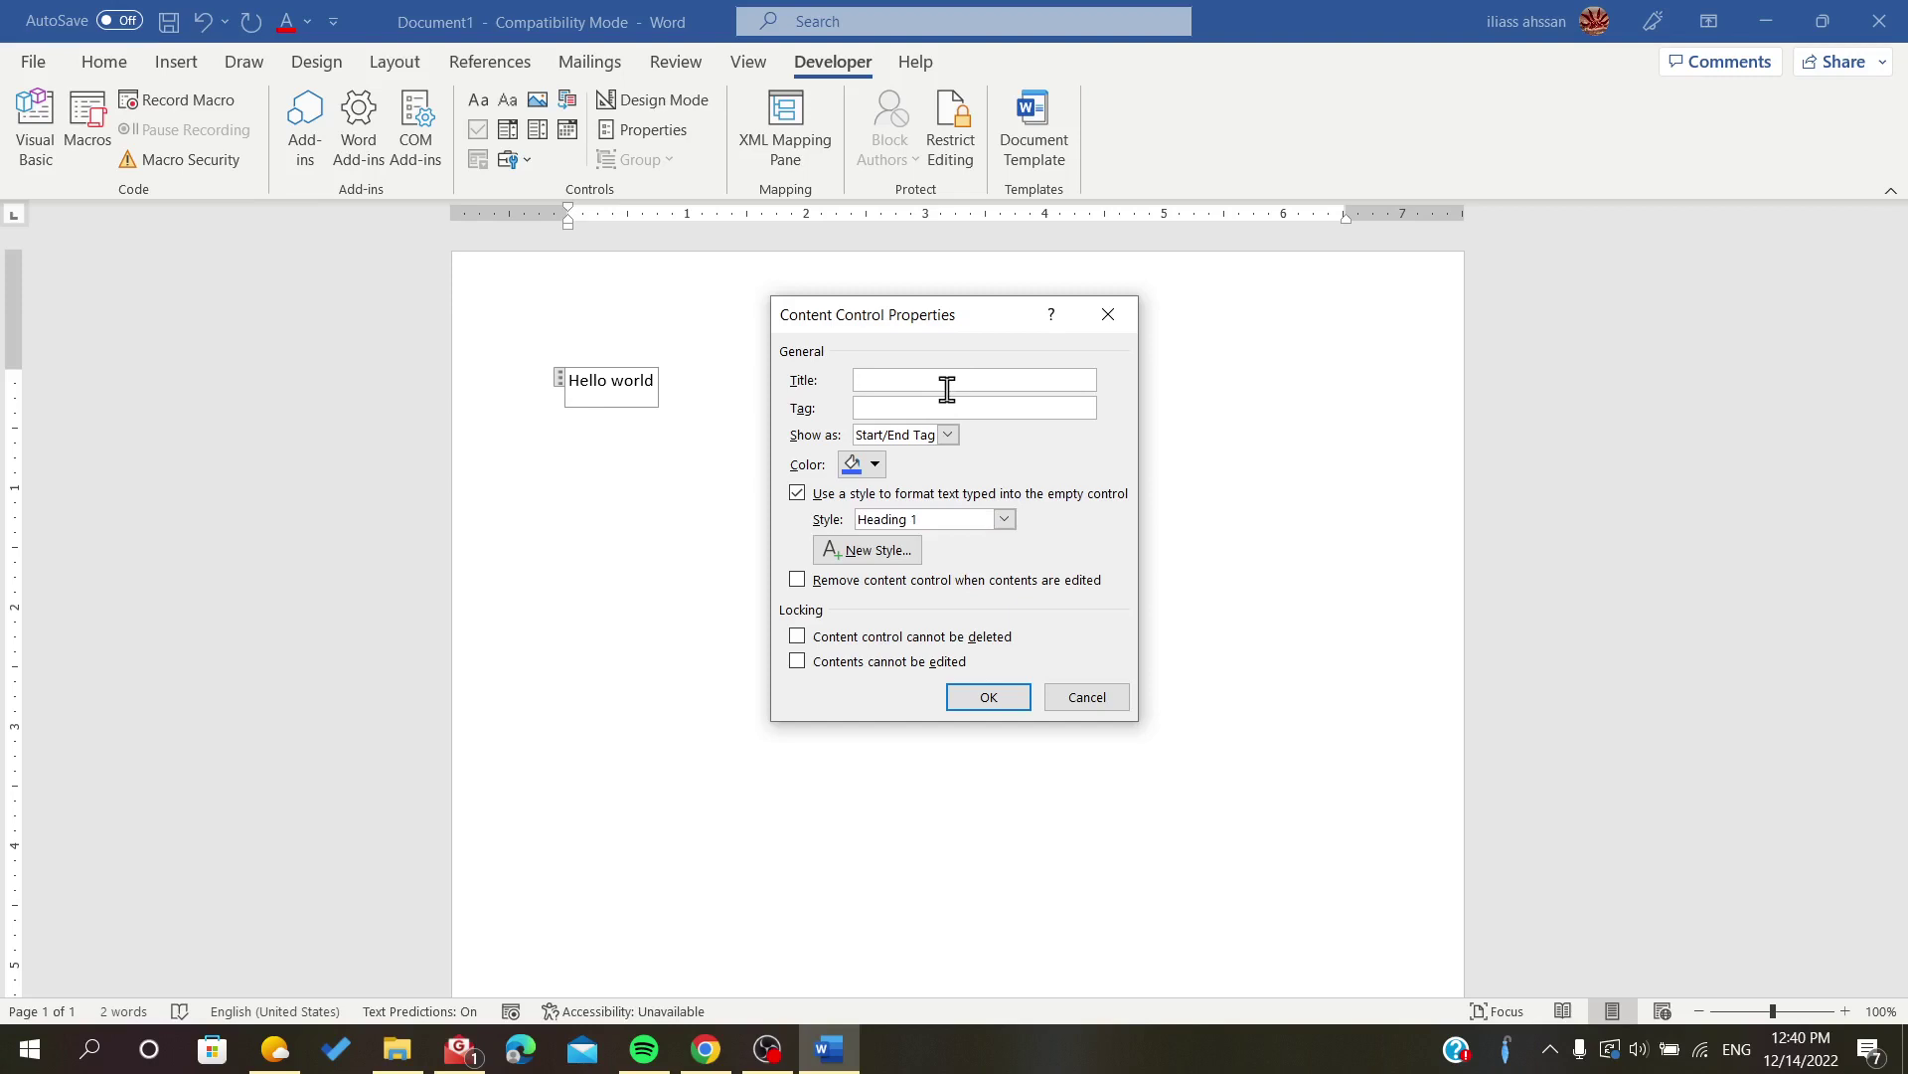
pyautogui.write('Title content')
pyautogui.click(985, 700)
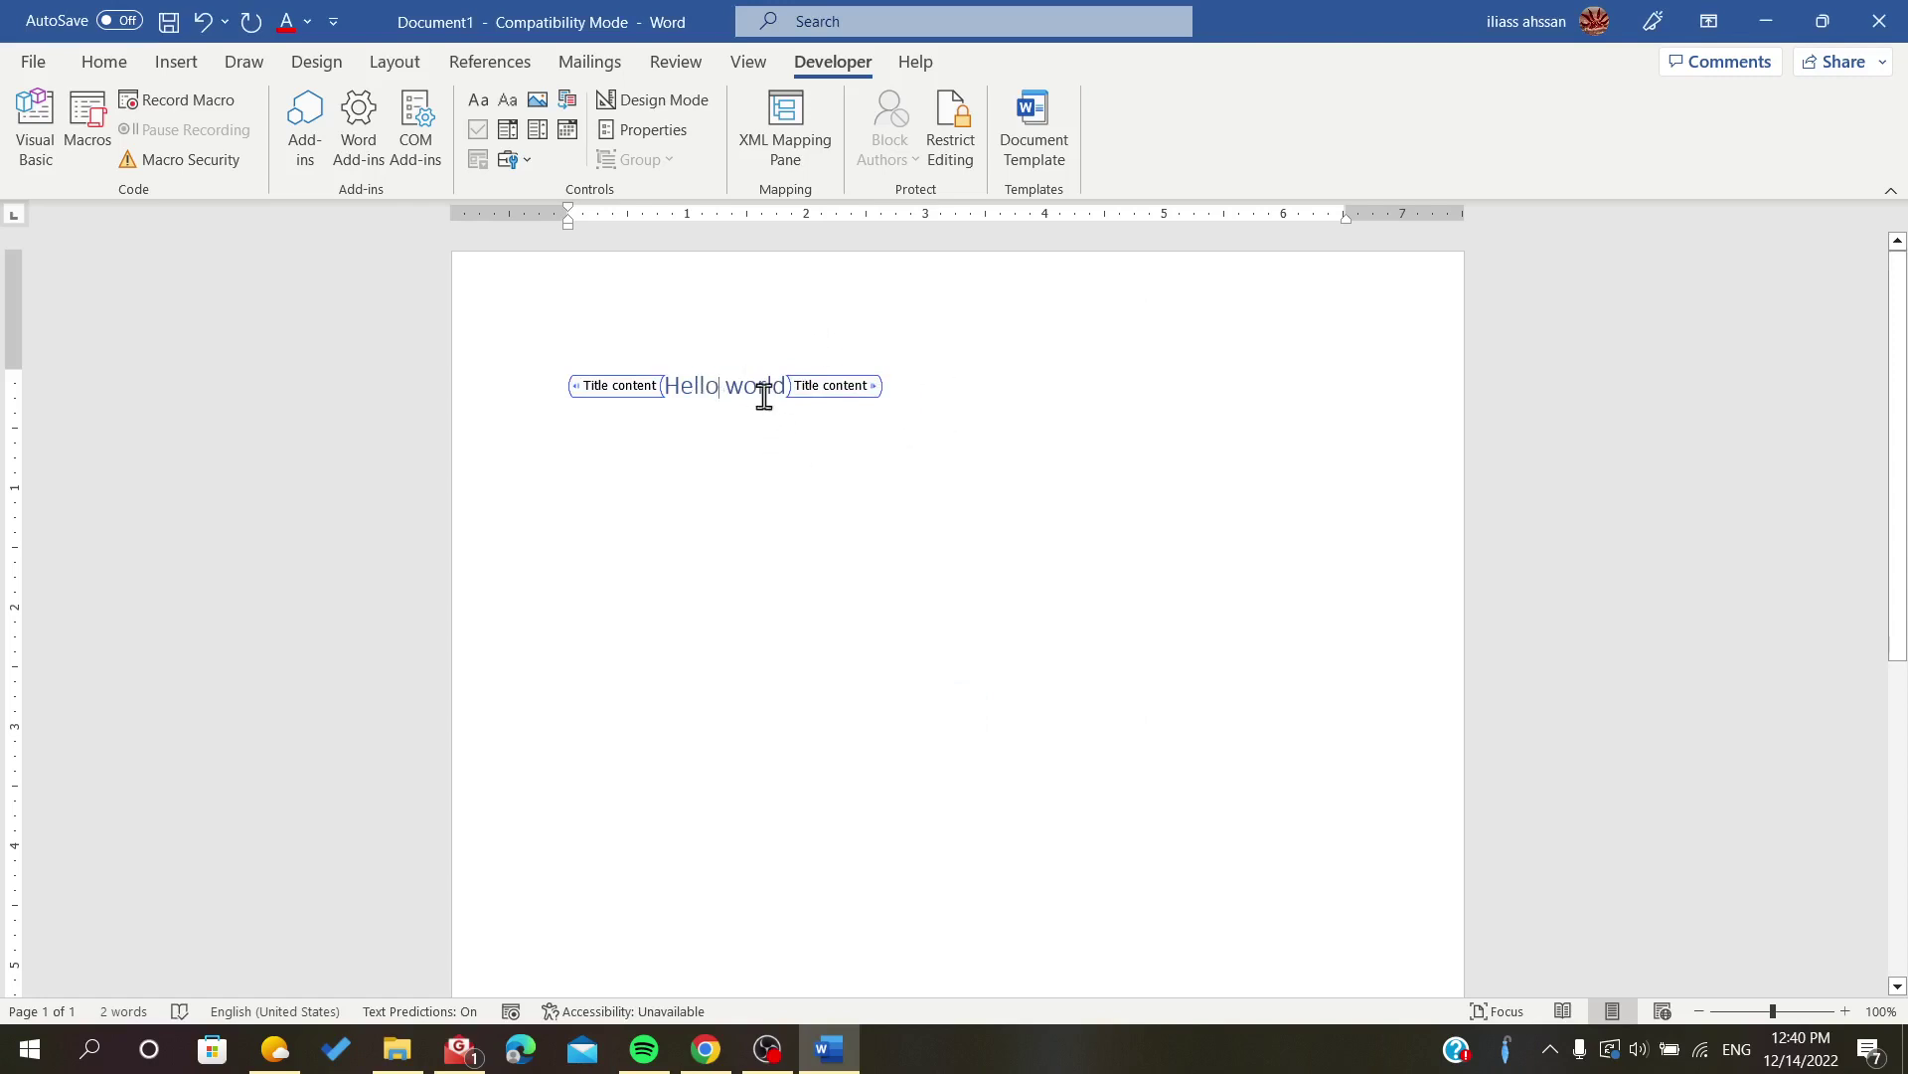
# Insert a drop-down list control after Hello world and open its properties
pyautogui.click(833, 403)
pyautogui.click(670, 427)
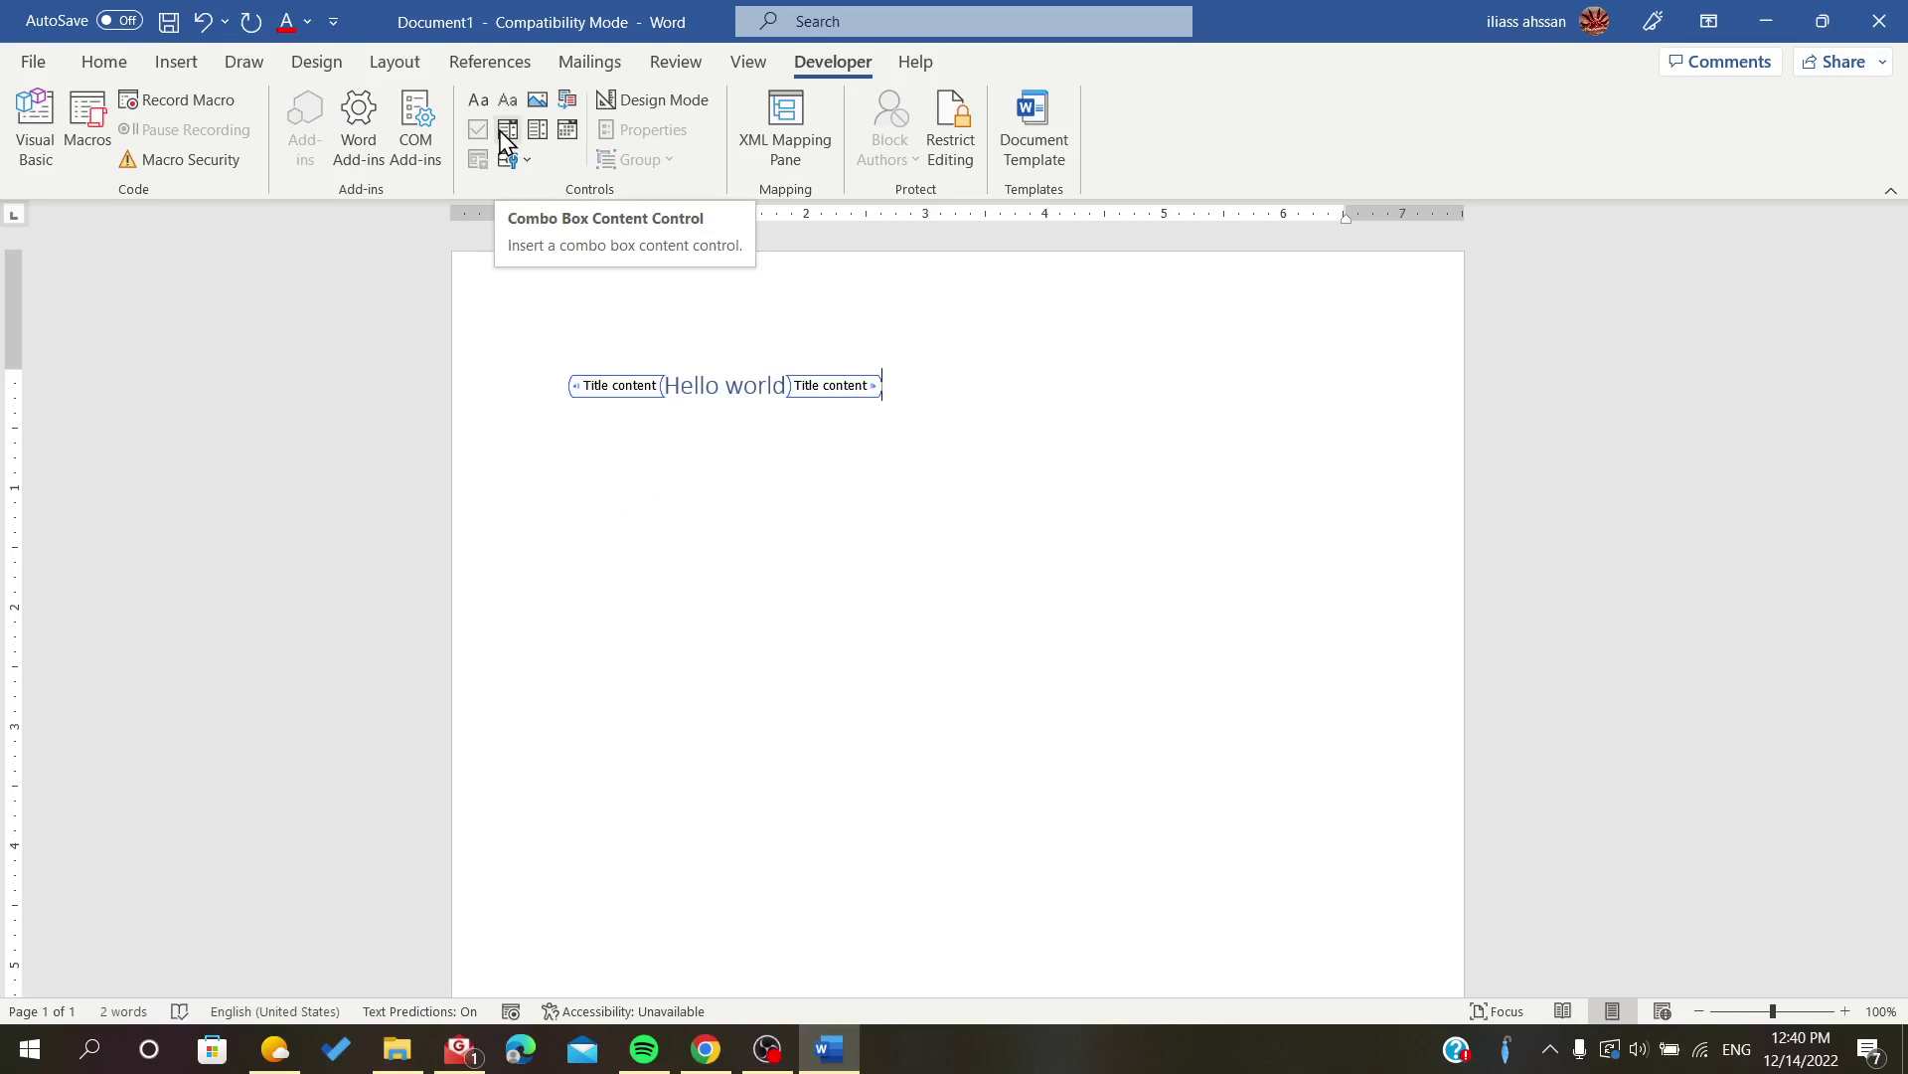
pyautogui.click(500, 130)
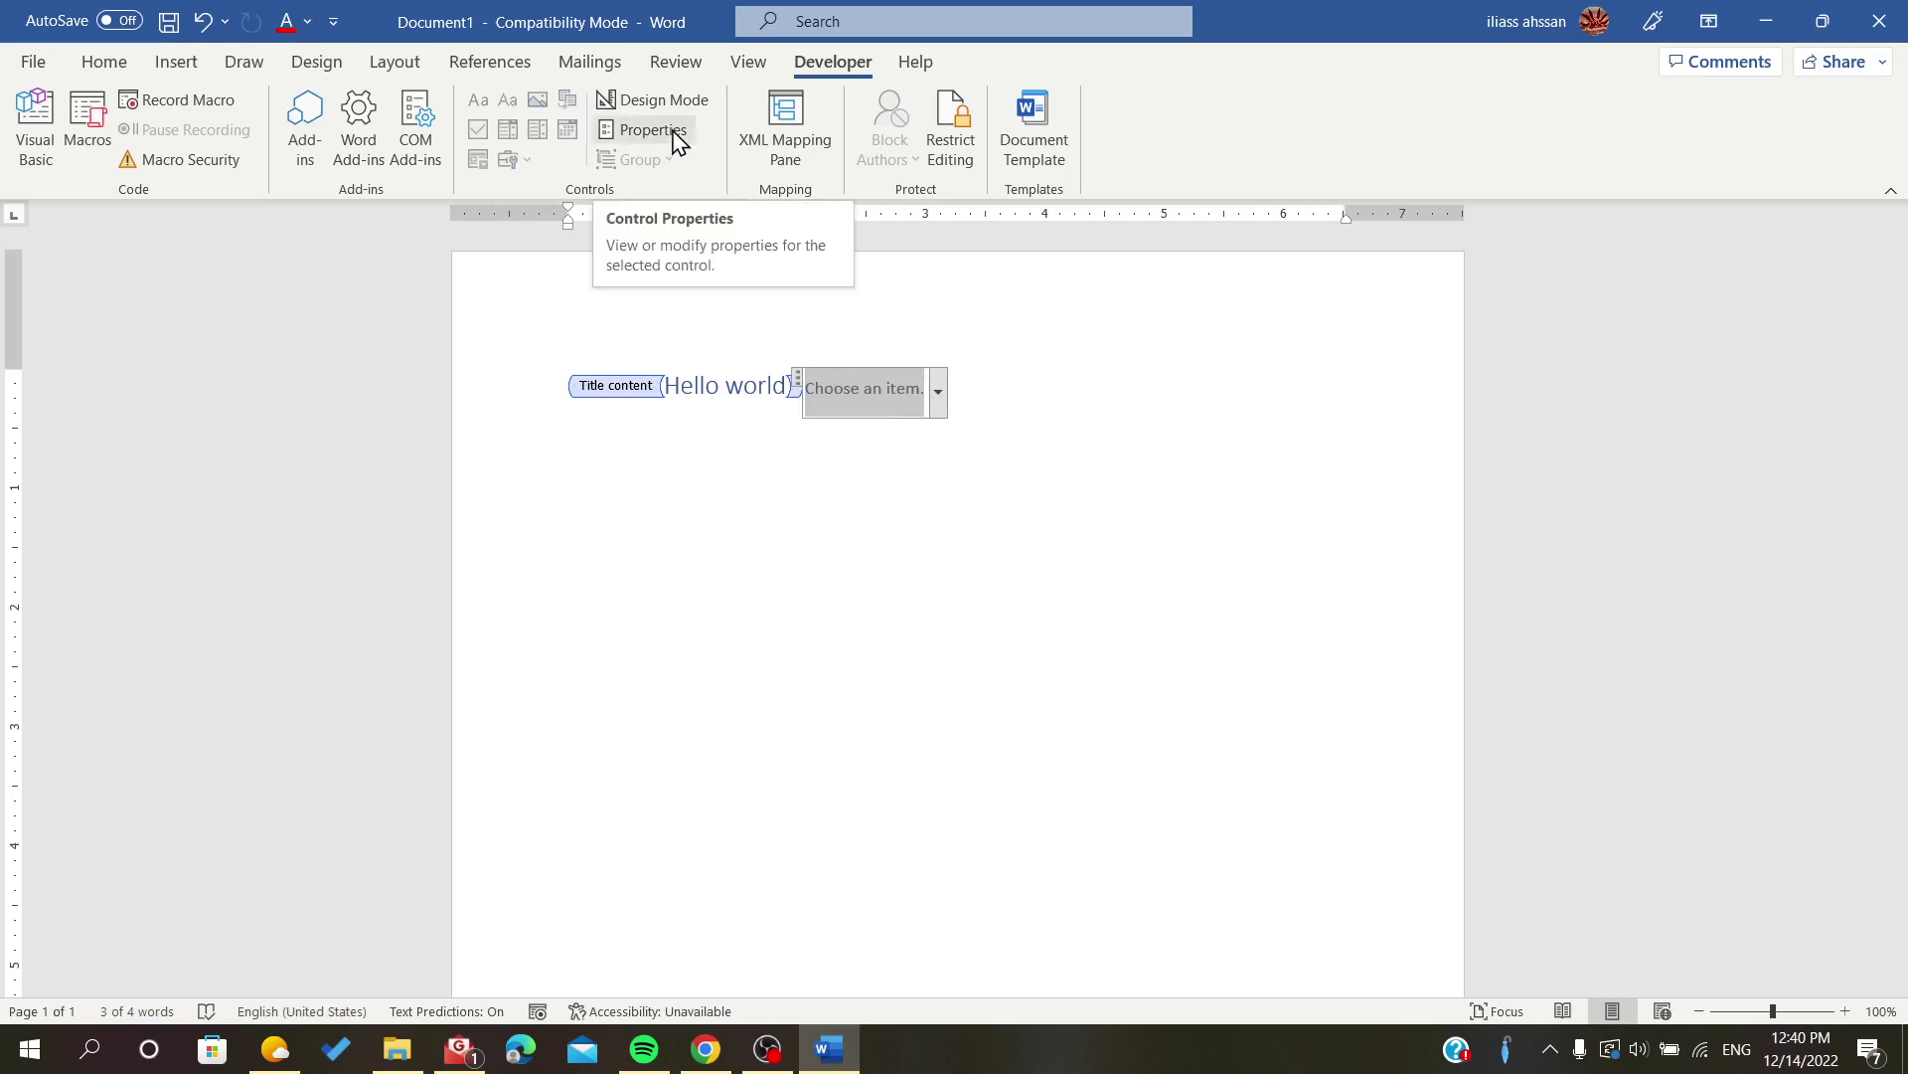
pyautogui.click(674, 139)
pyautogui.click(954, 646)
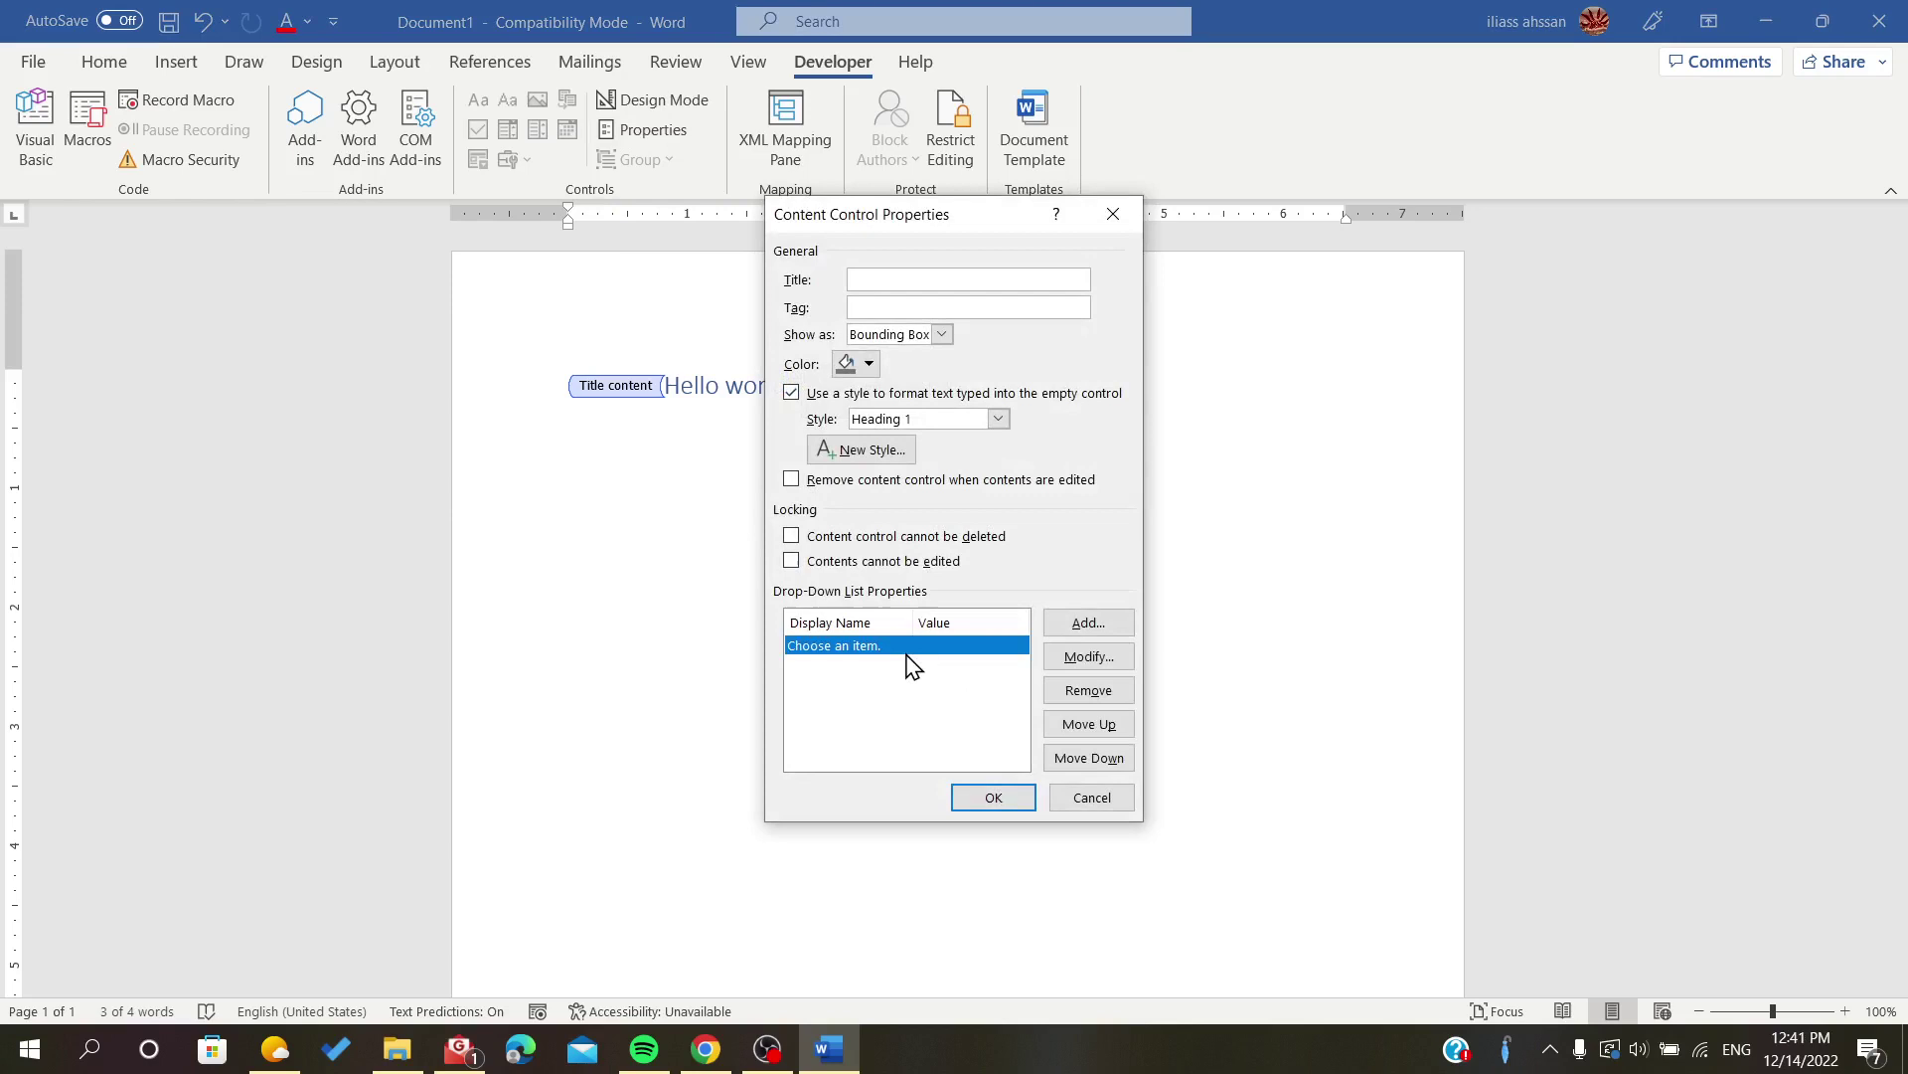
# Add the choice 'item 1' and start modifying the 'Choose an item.' placeholder
pyautogui.click(1071, 637)
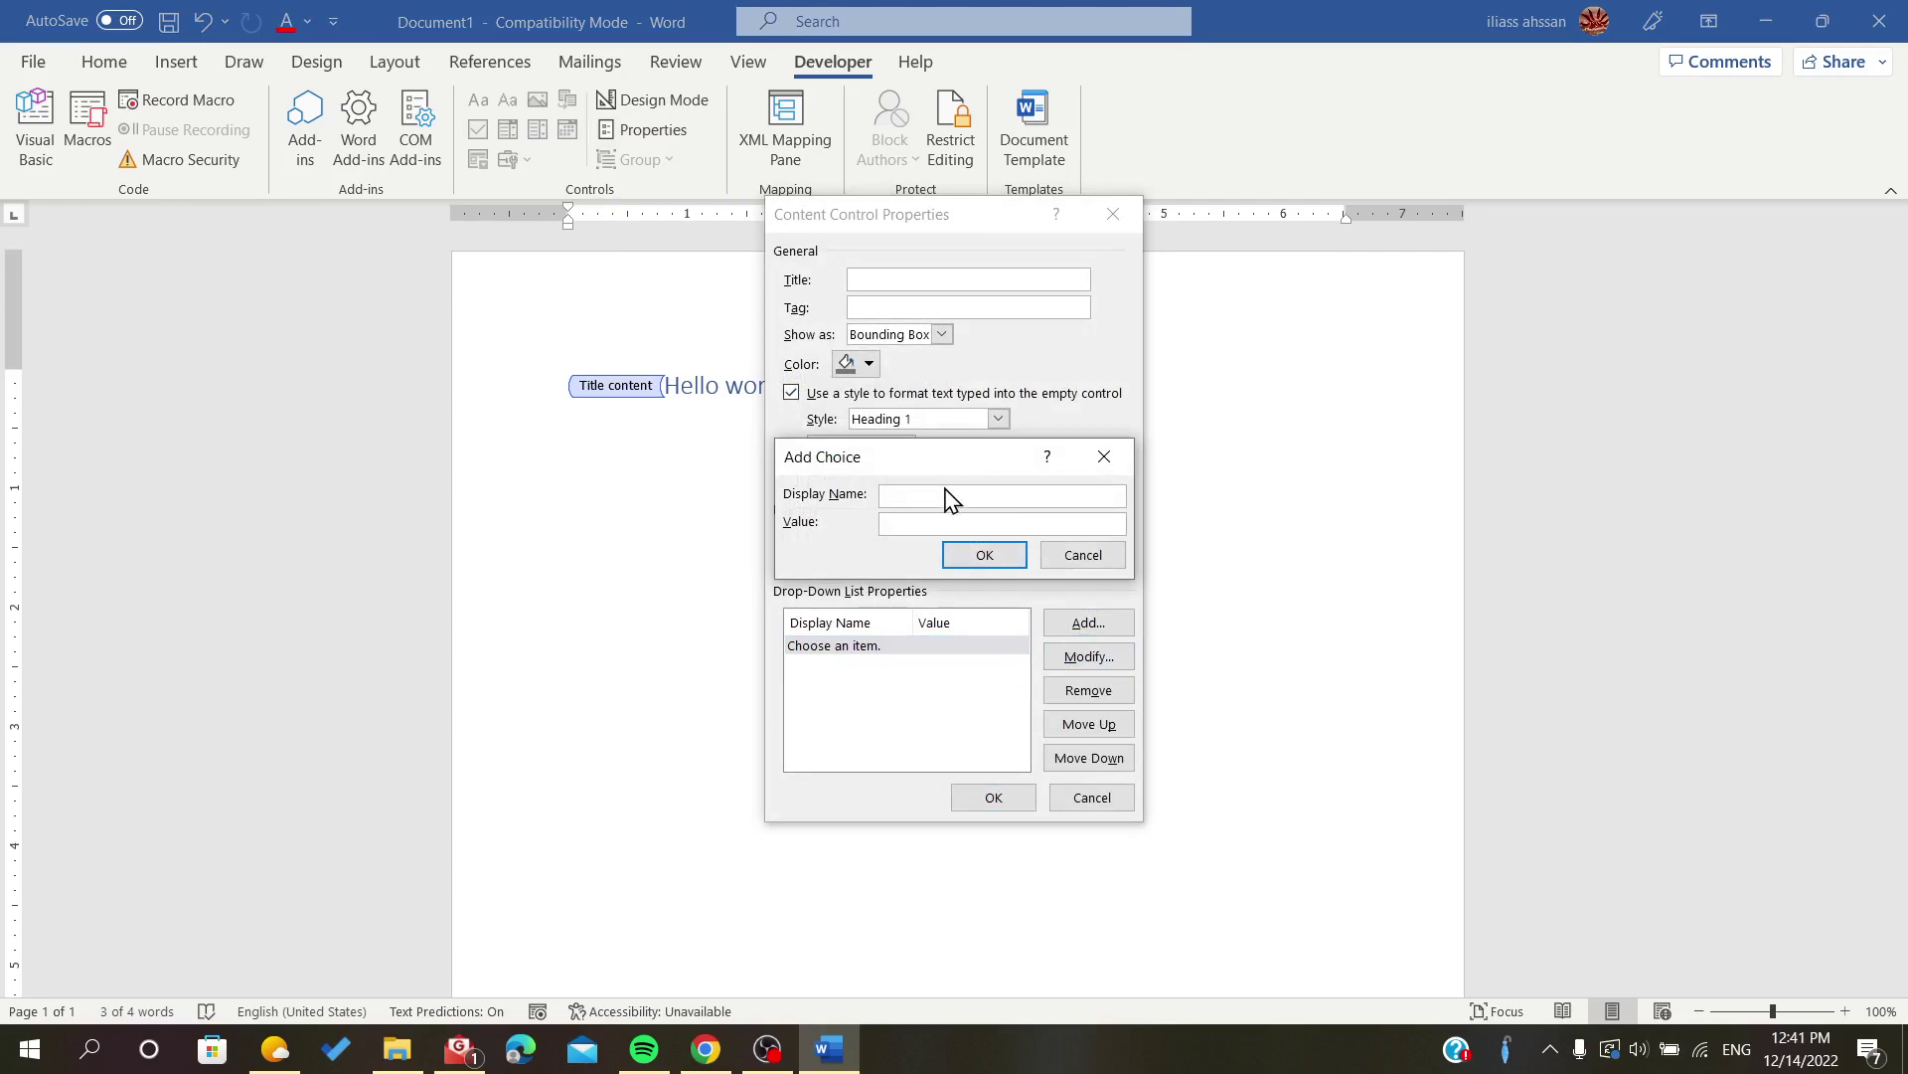
pyautogui.write('item 1')
pyautogui.click(991, 558)
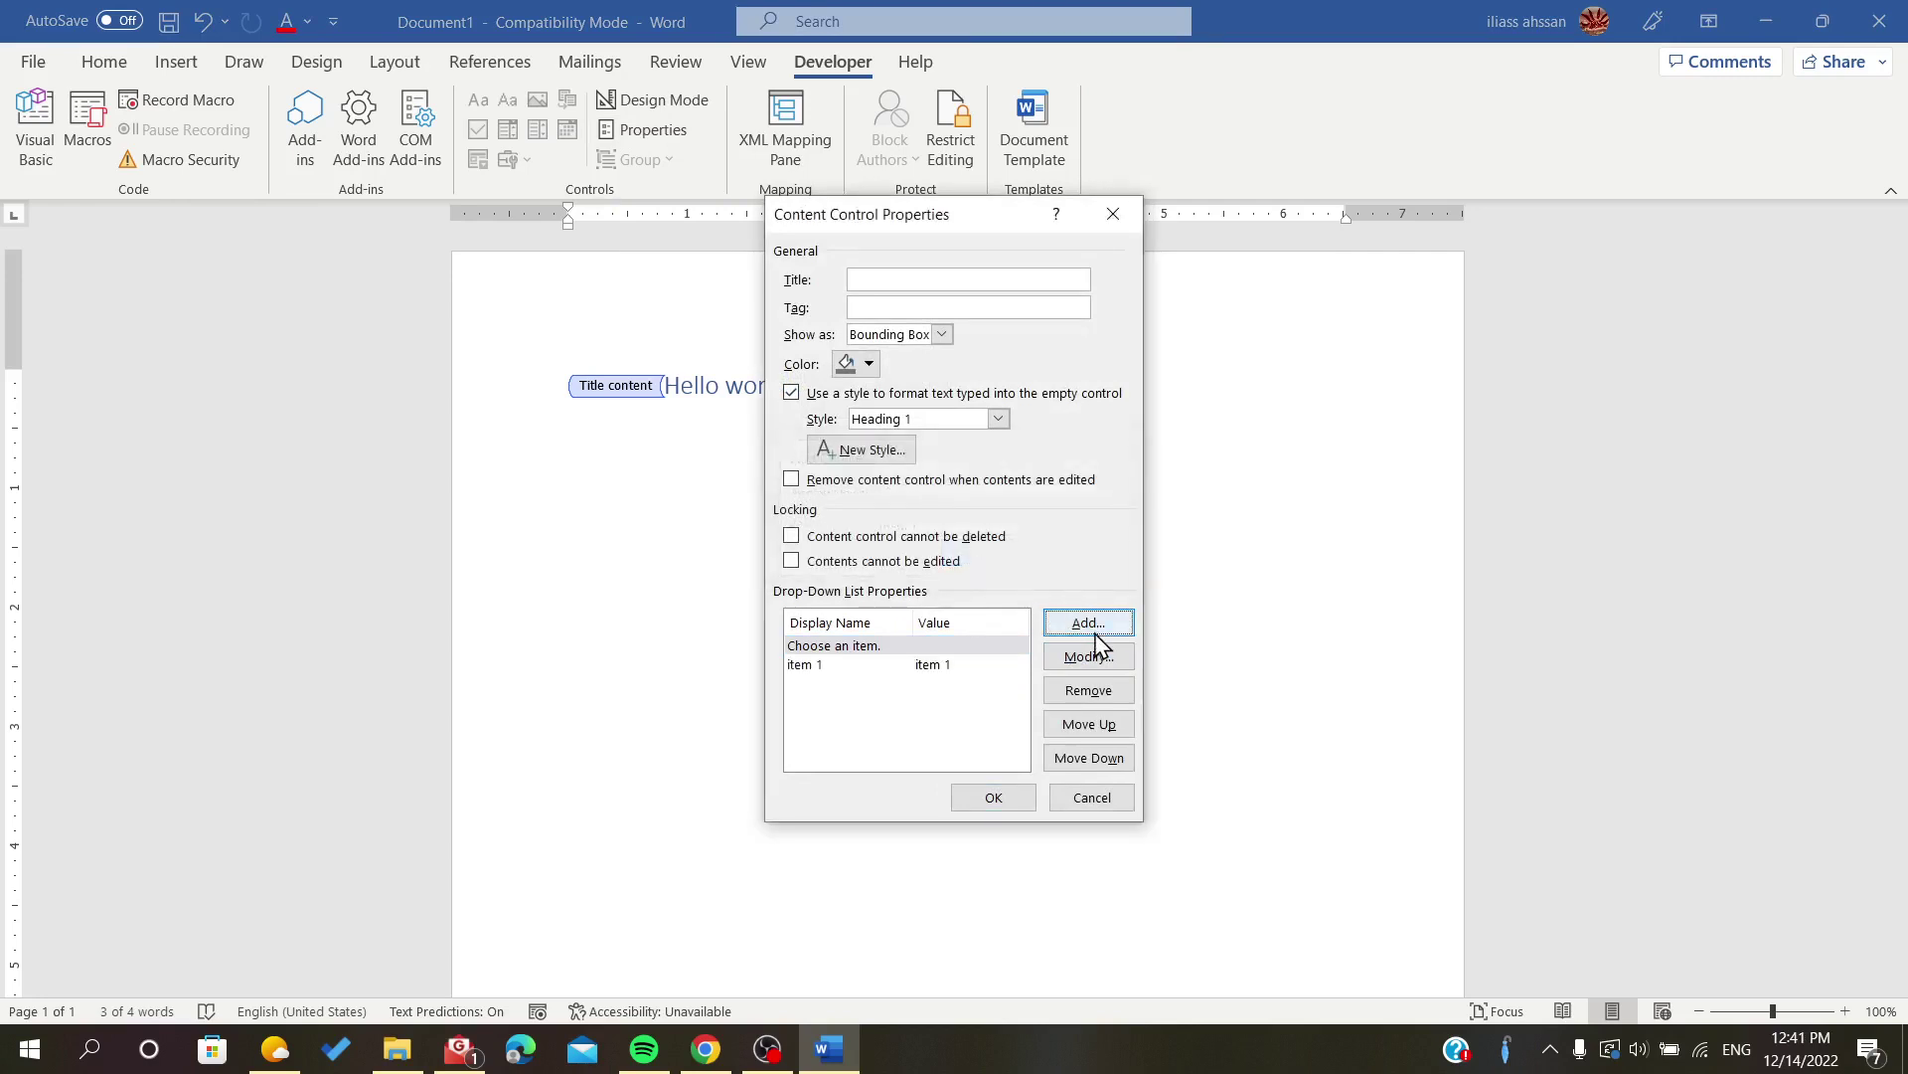
pyautogui.click(996, 647)
pyautogui.click(1087, 658)
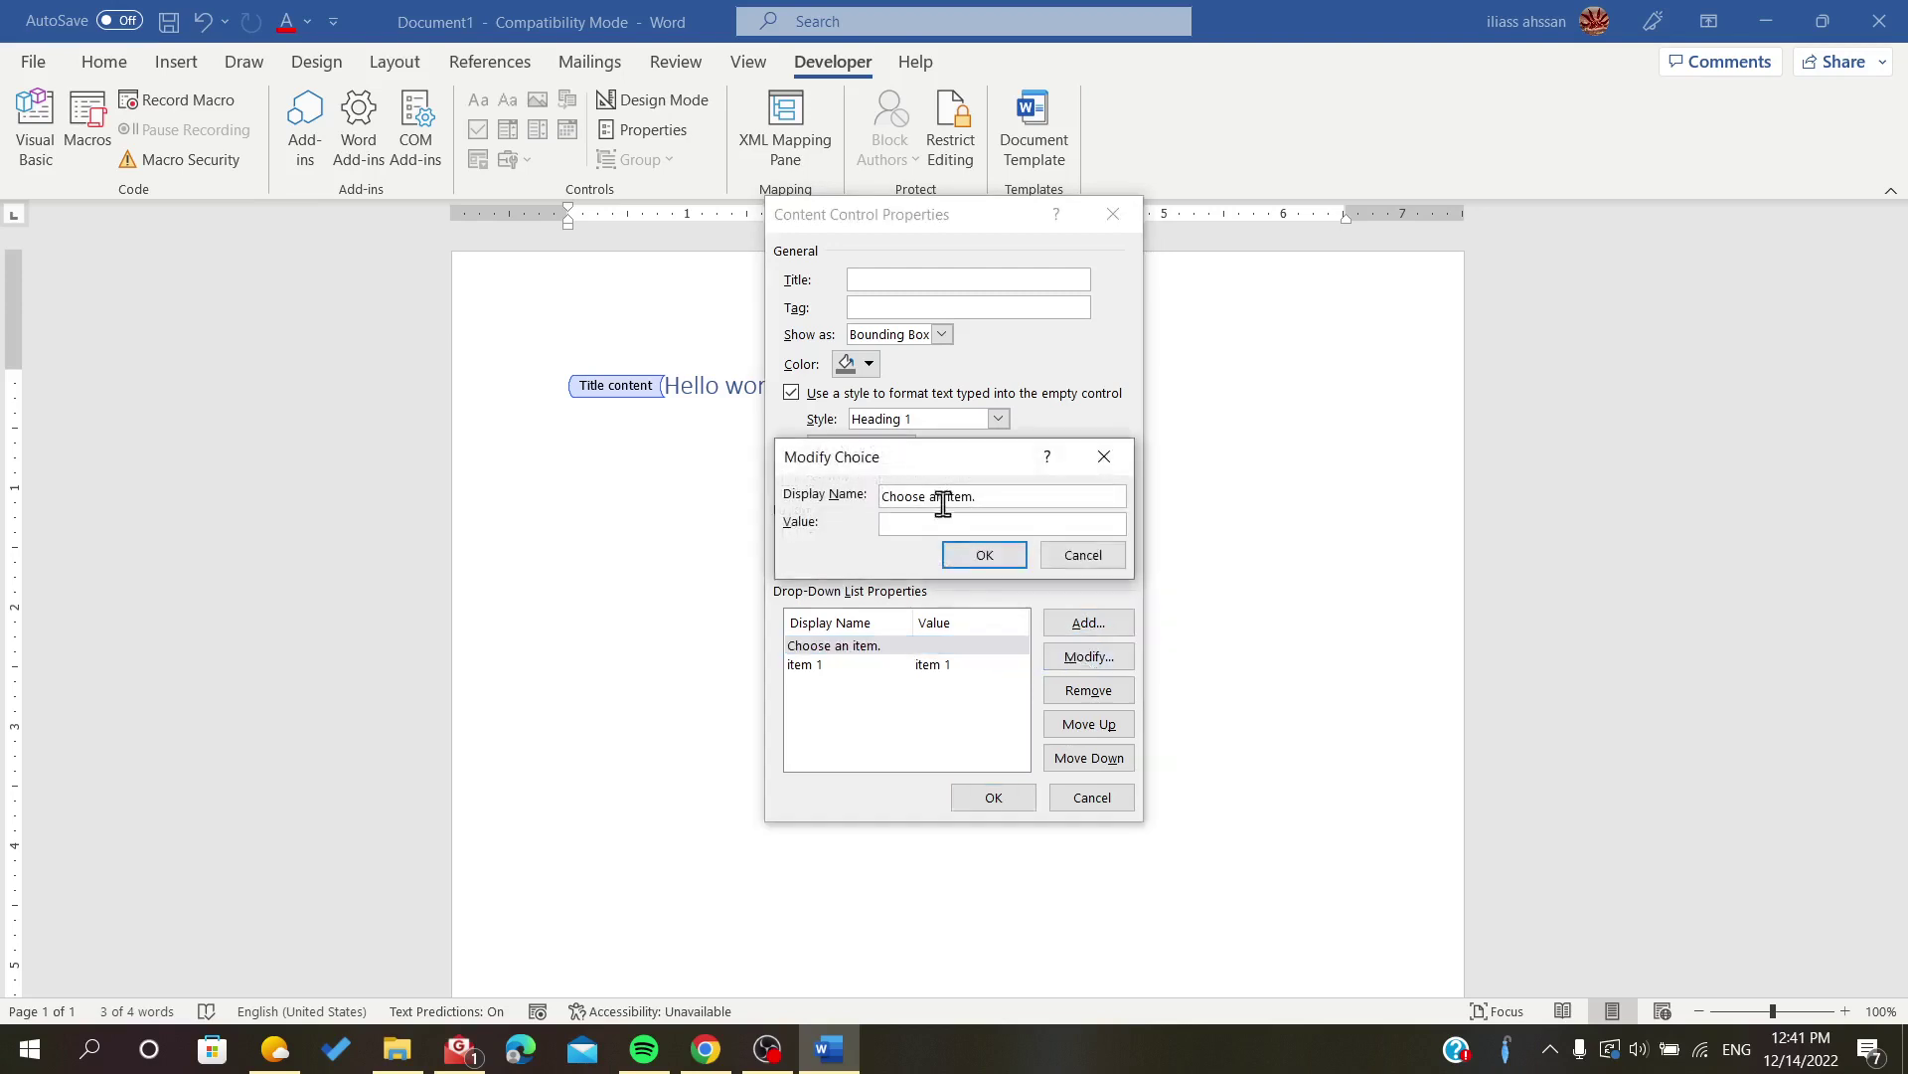
pyautogui.write('item 2')
# Rename the placeholder choice to 'item 2' and apply the list properties
pyautogui.moveTo(1002, 527); pyautogui.dragTo(823, 523)
pyautogui.hotkey('ctrl', 'c')
pyautogui.click(1013, 496)
pyautogui.hotkey('ctrl', 'a')
pyautogui.hotkey('ctrl', 'v')
pyautogui.click(973, 555)
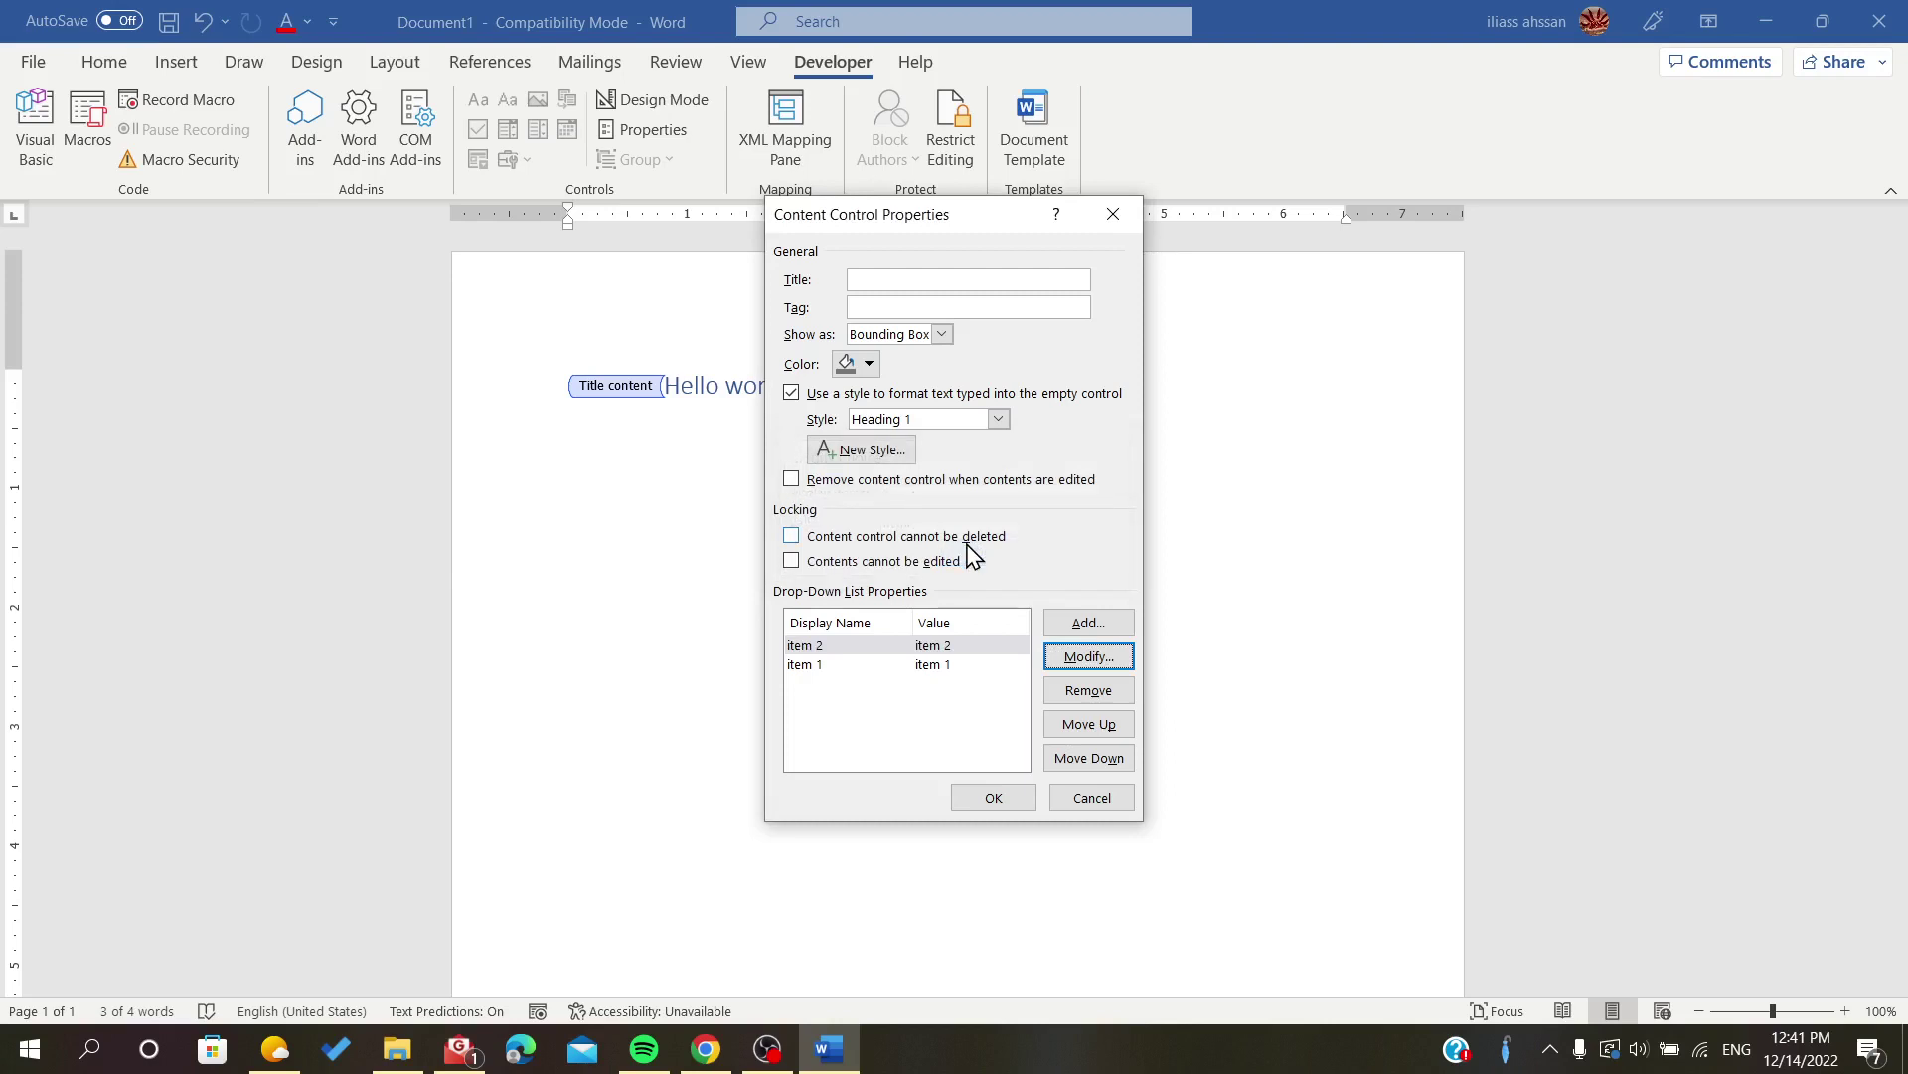
pyautogui.click(981, 807)
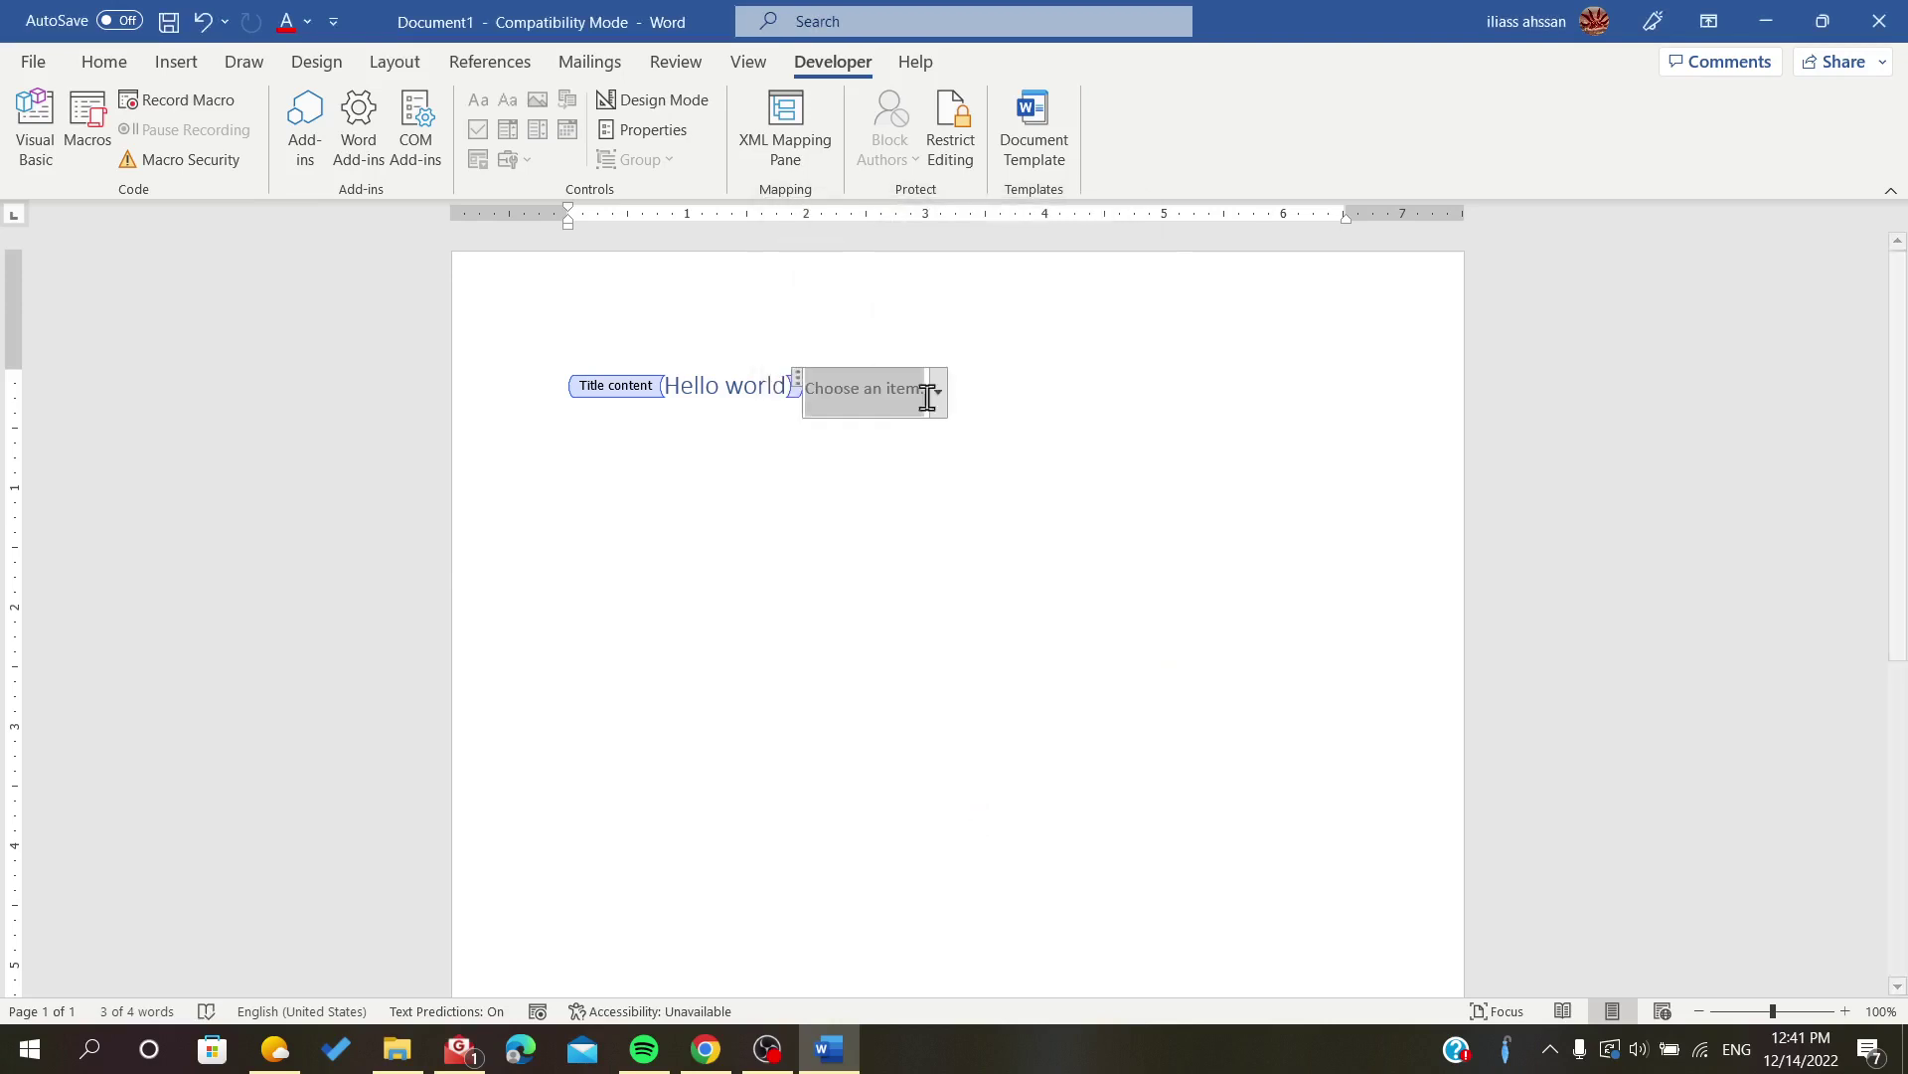
# Give the drop-down control teal colour, Subtle Emphasis style, Bounding Box display and title 'title box'
pyautogui.click(657, 130)
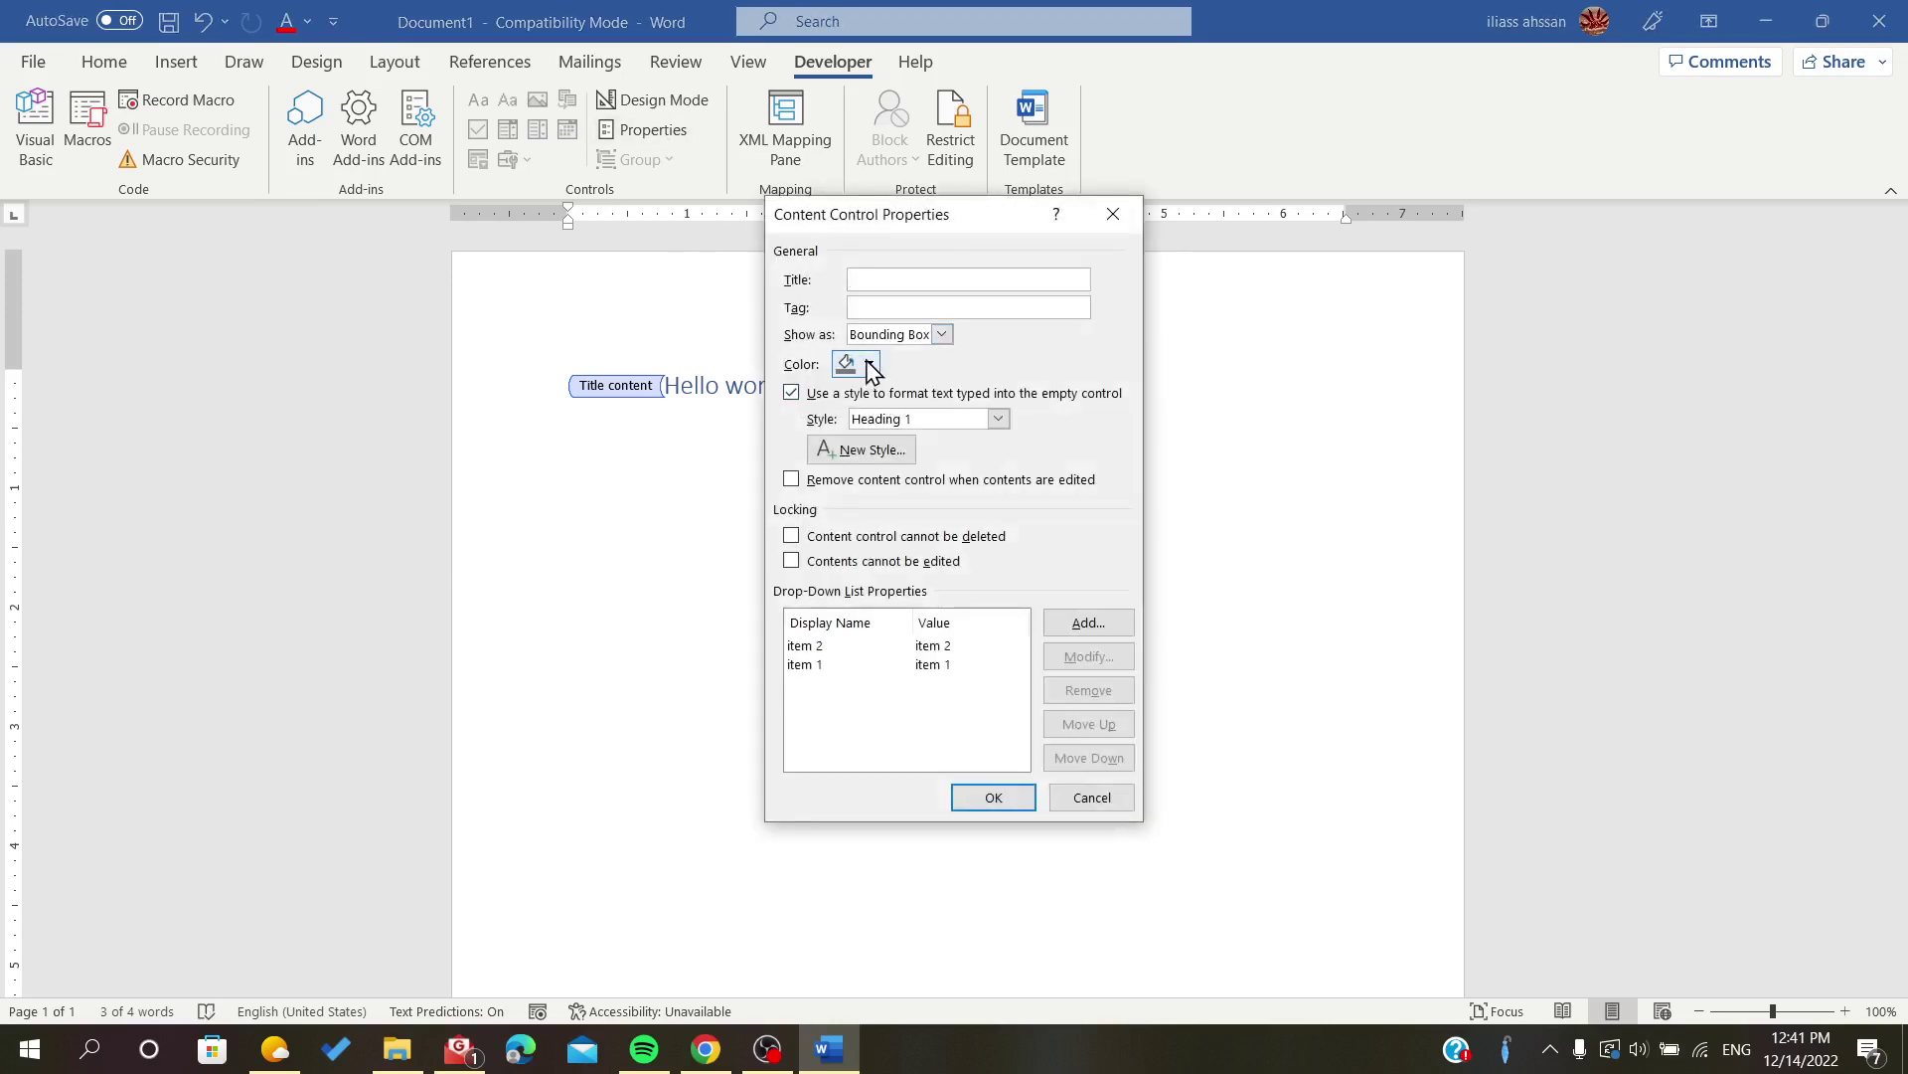
pyautogui.click(871, 366)
pyautogui.click(844, 455)
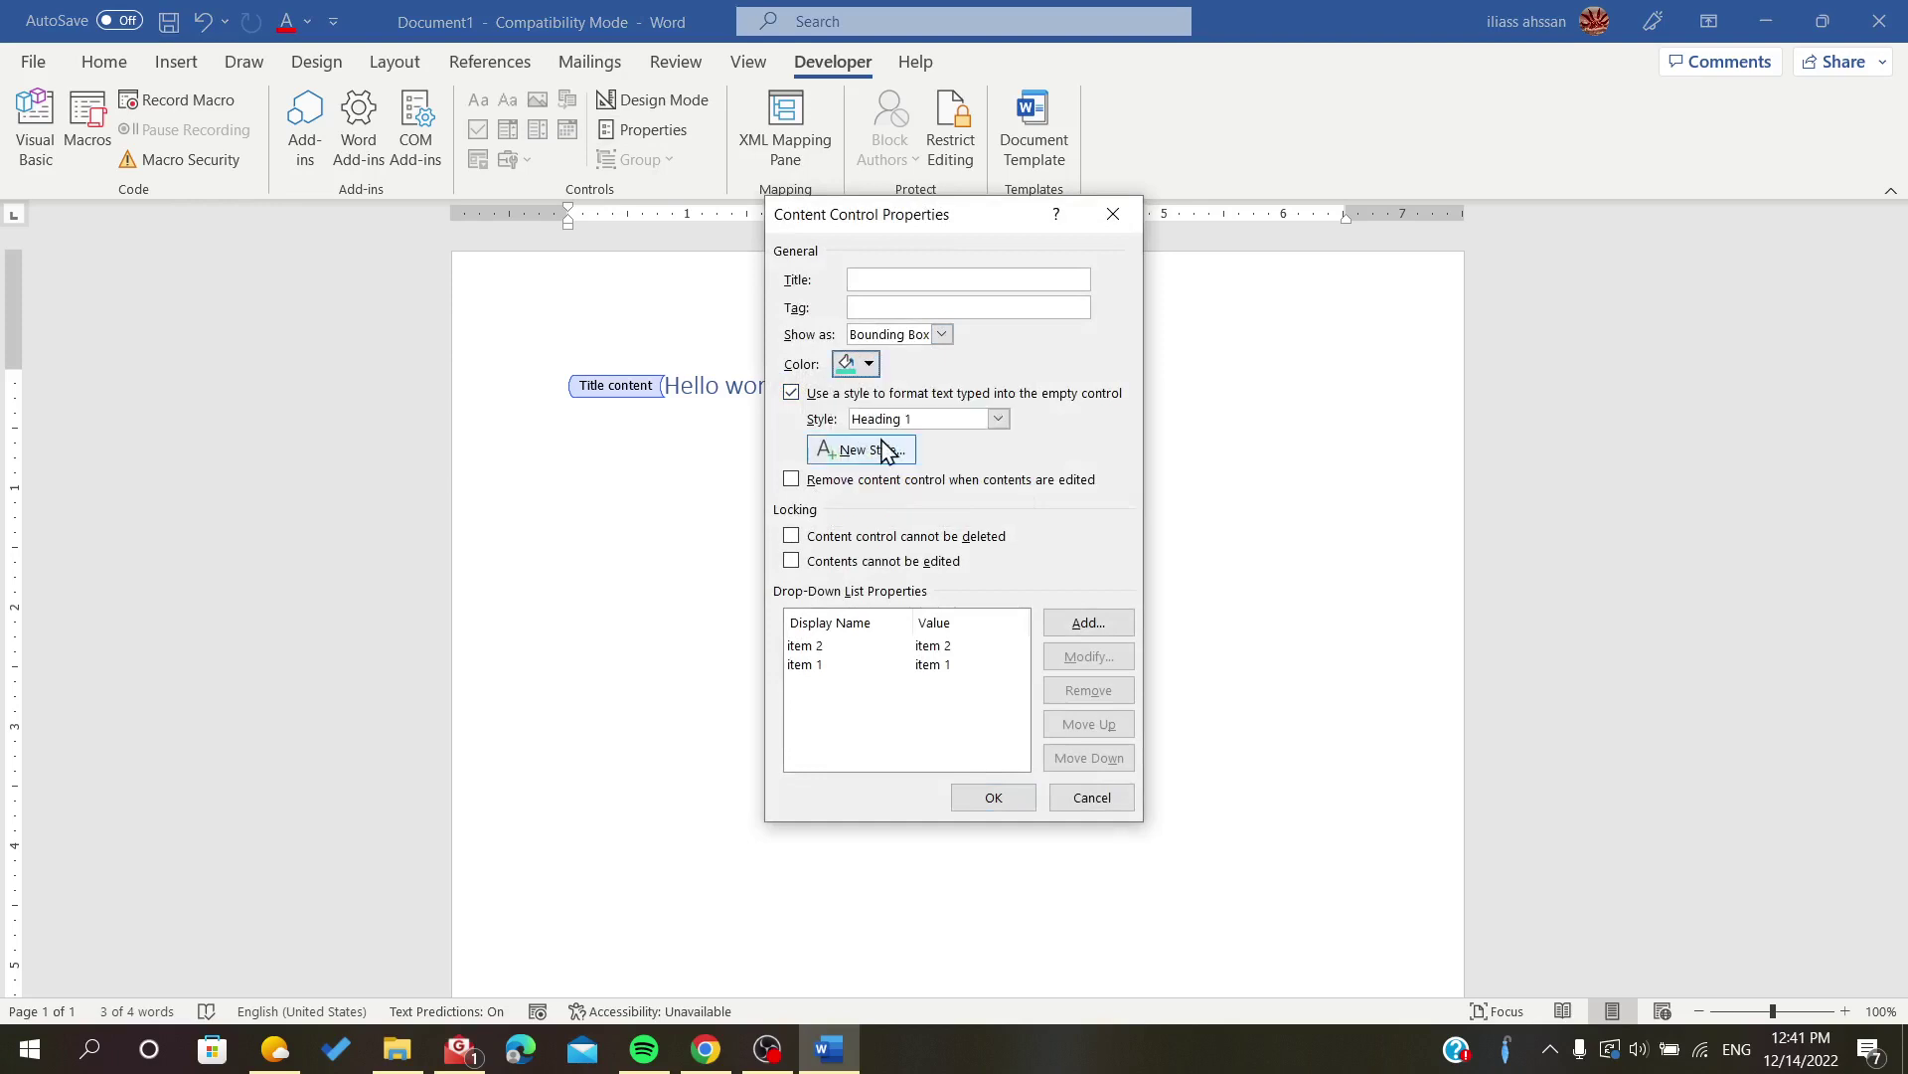
pyautogui.click(969, 421)
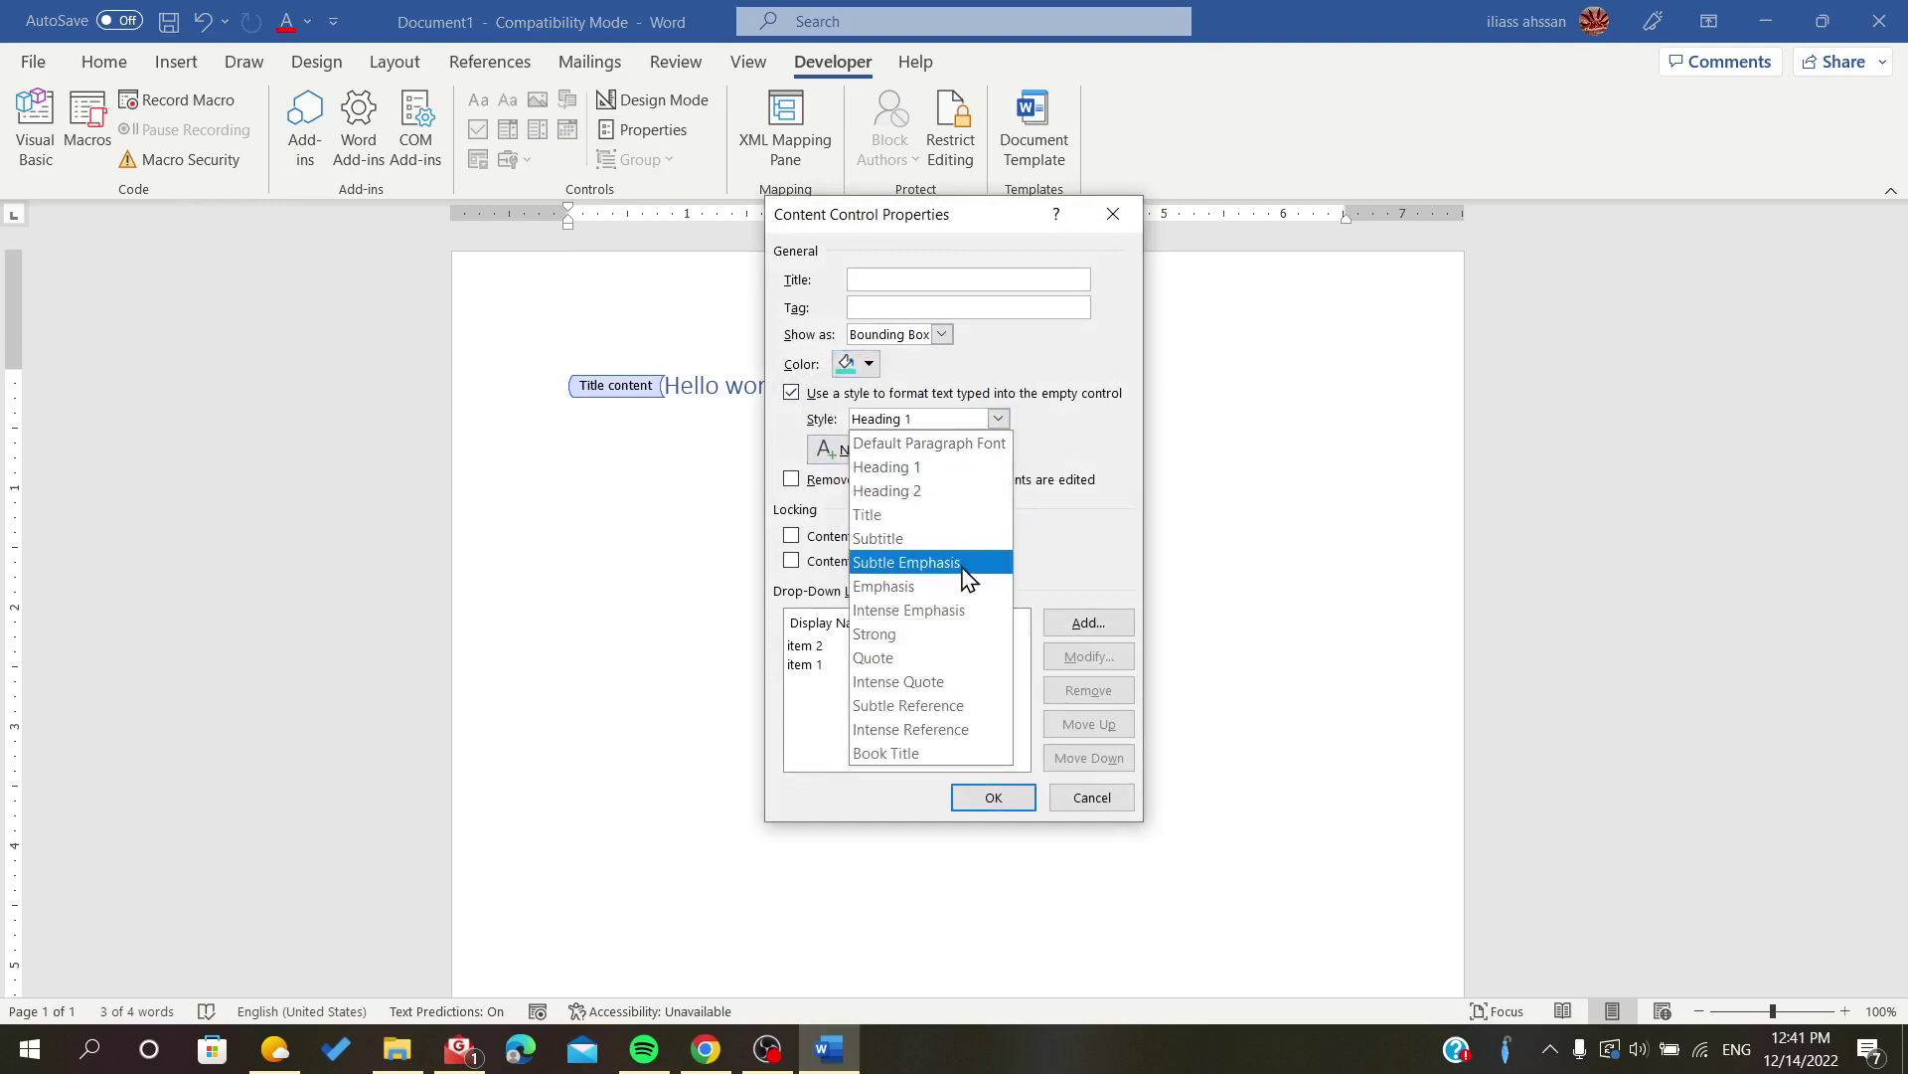
pyautogui.click(963, 567)
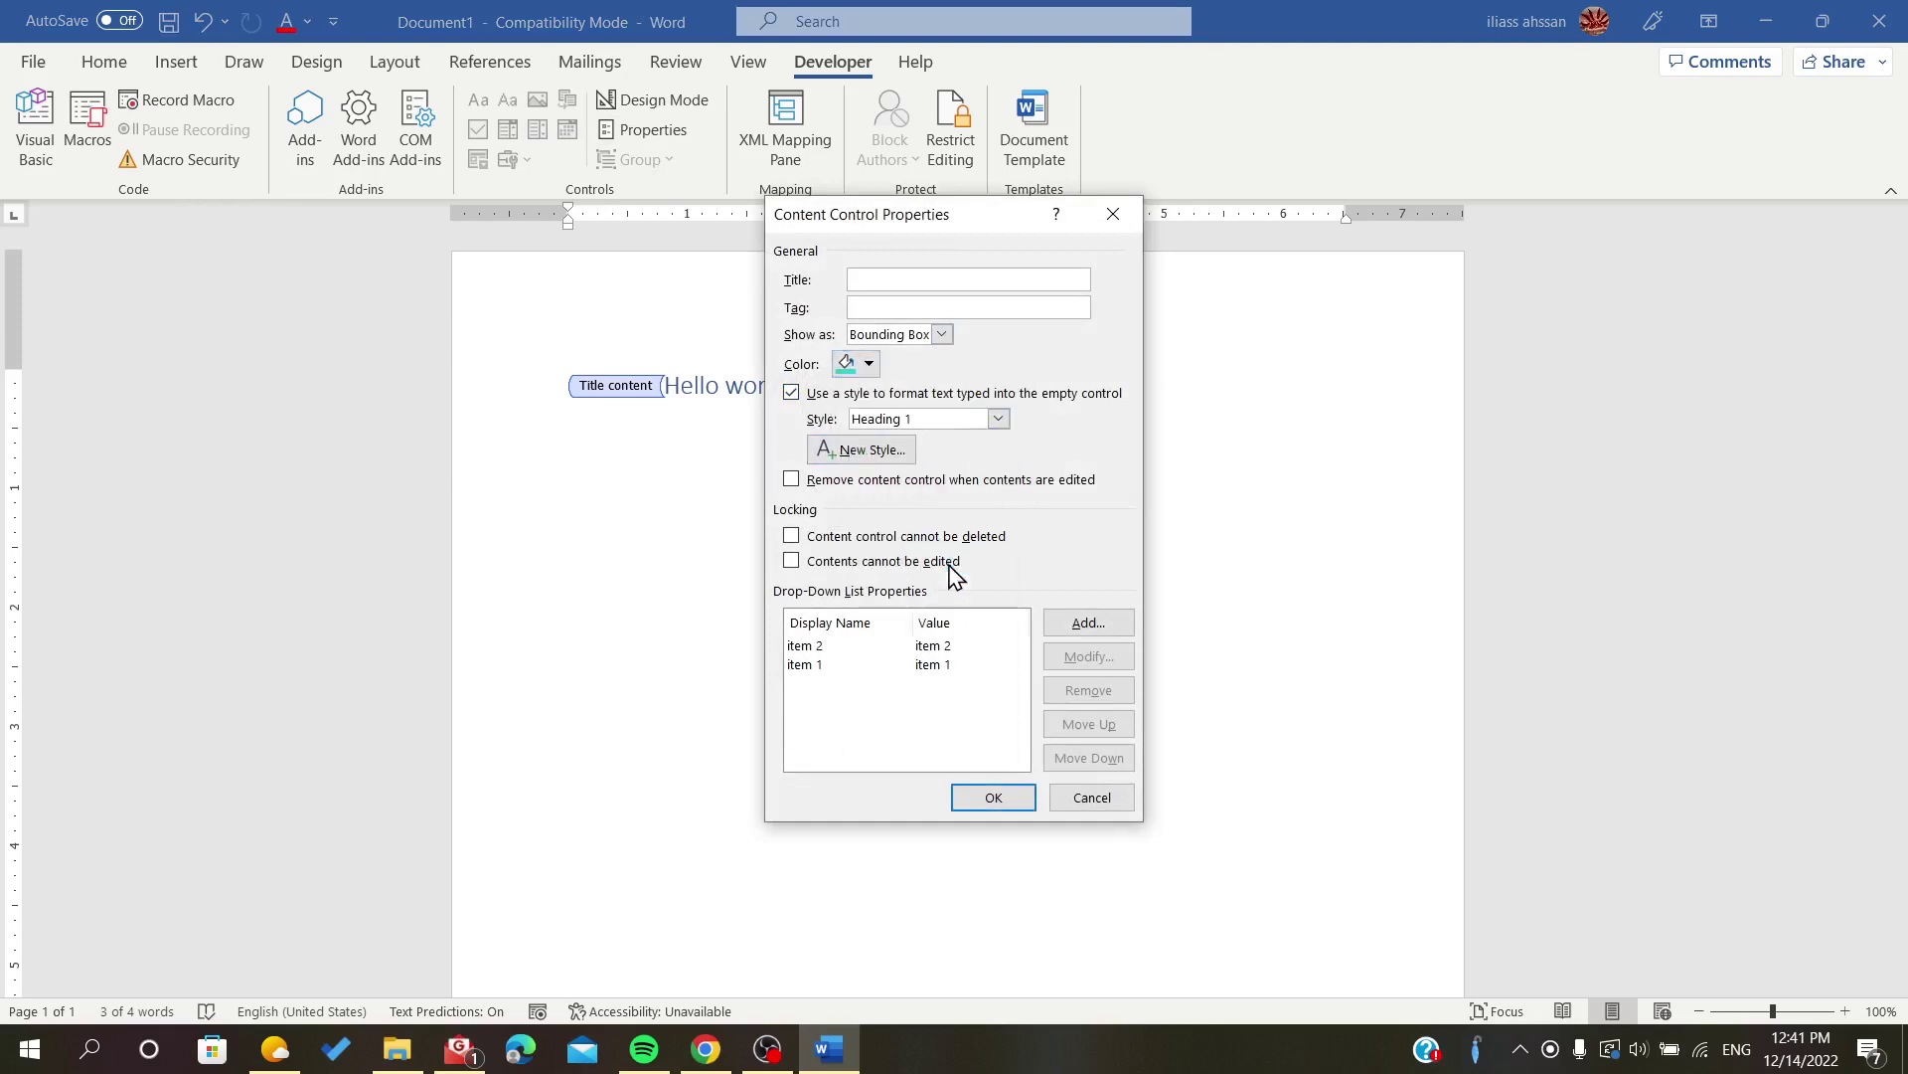
pyautogui.click(965, 284)
pyautogui.click(942, 334)
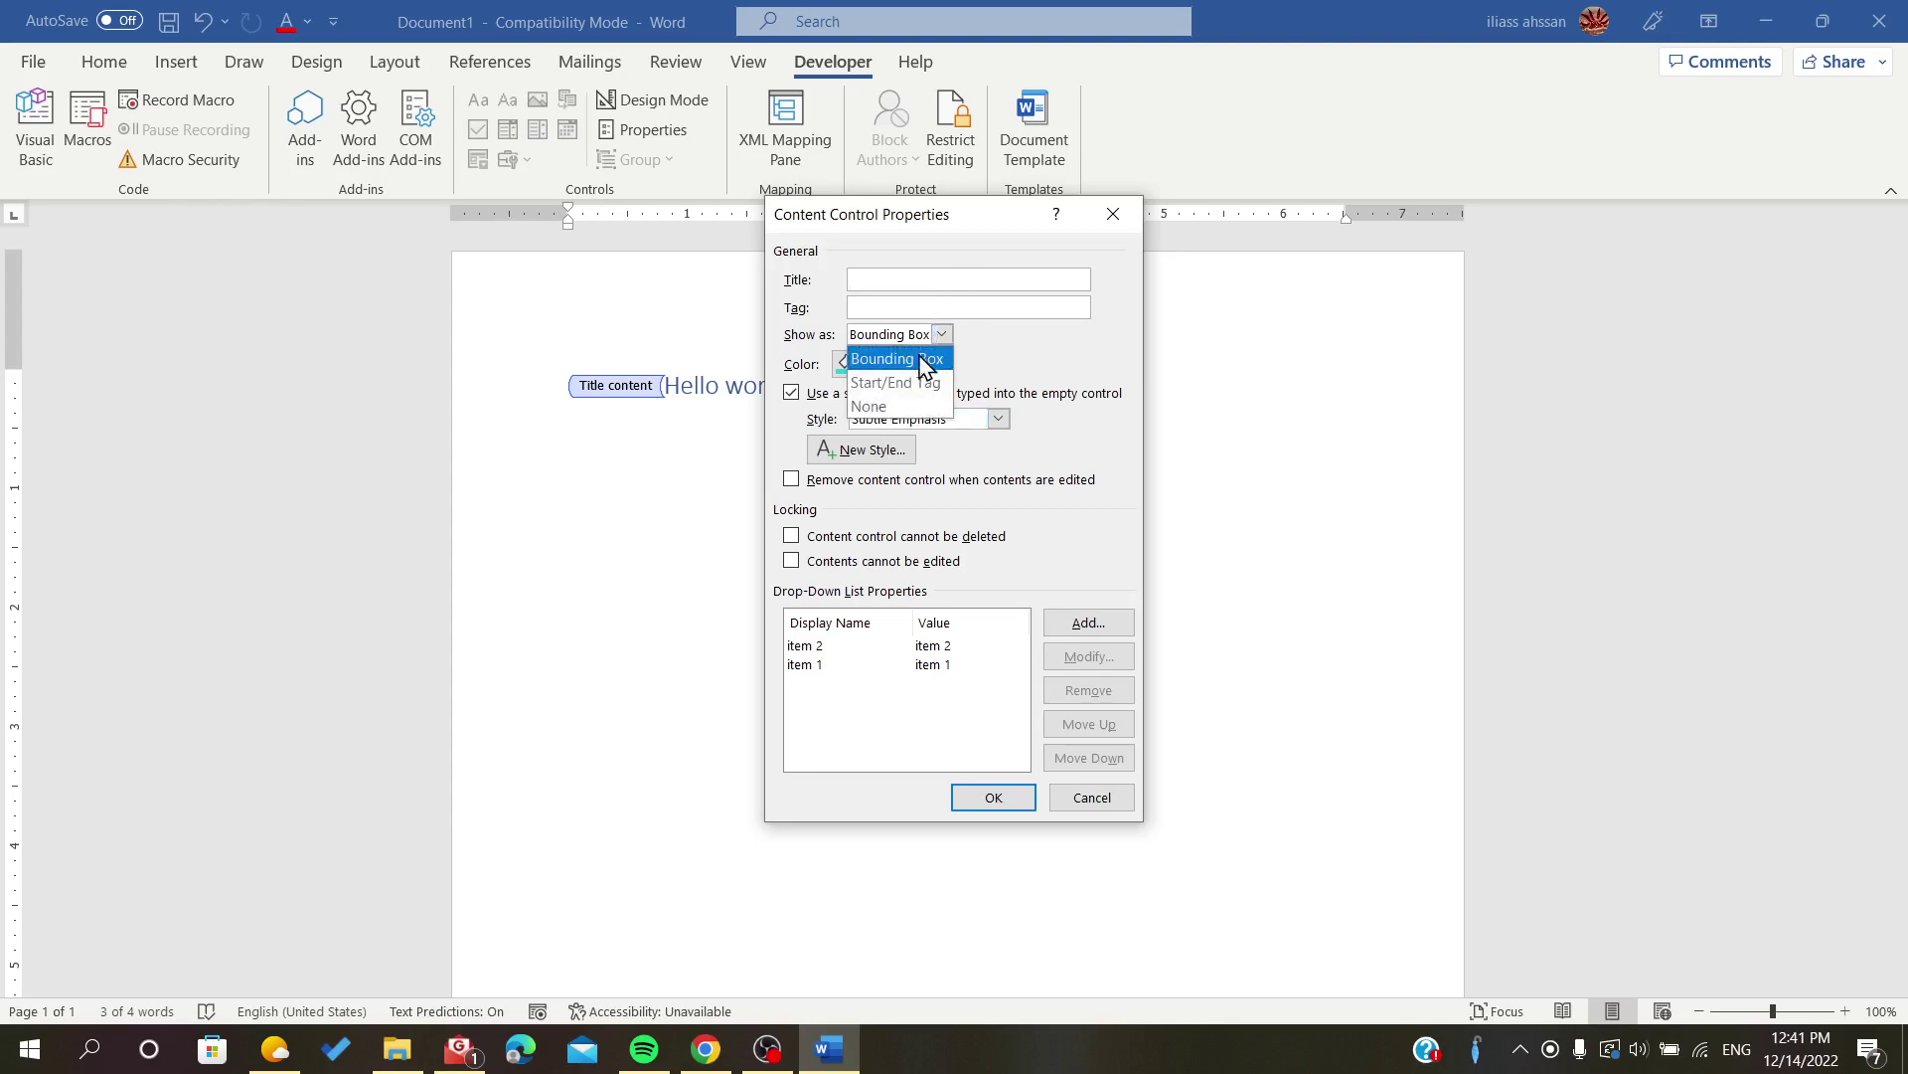
pyautogui.click(924, 361)
pyautogui.click(892, 276)
pyautogui.write('title b')
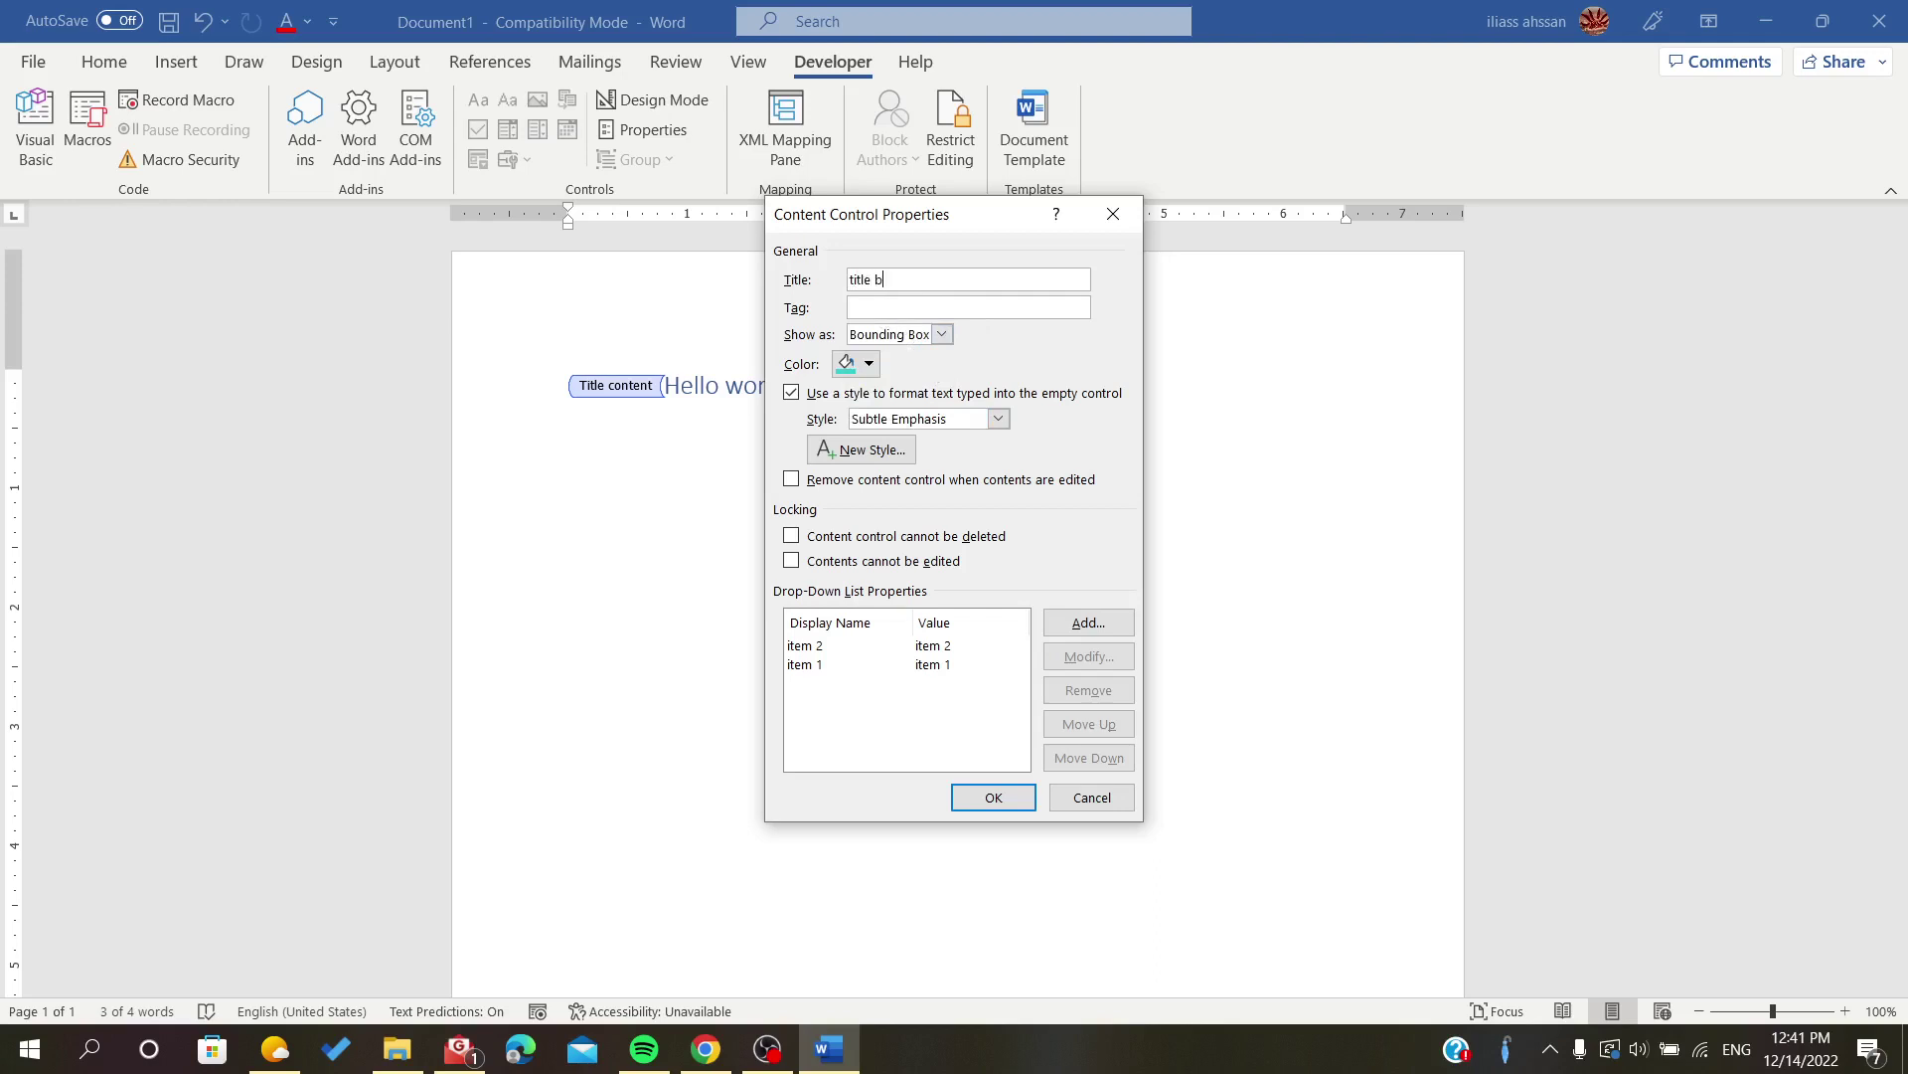
pyautogui.write('ox')
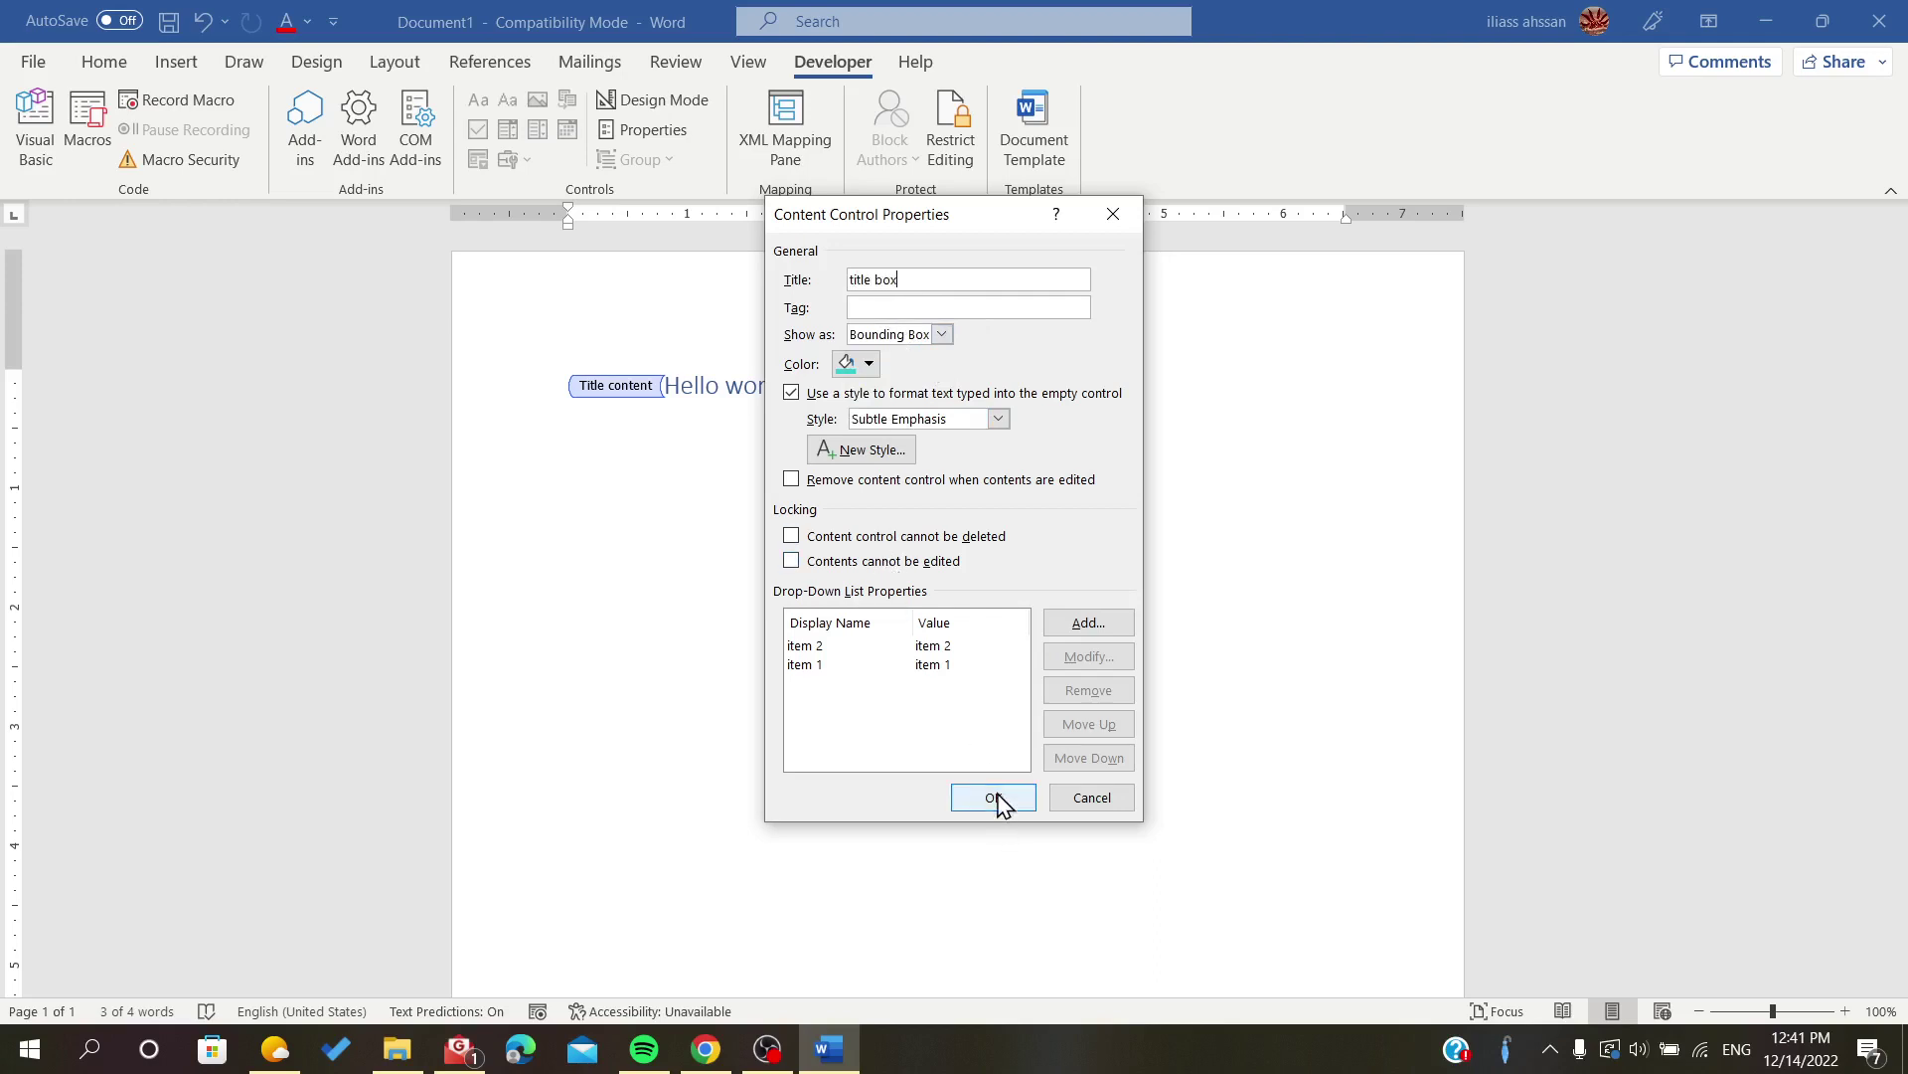
pyautogui.click(993, 797)
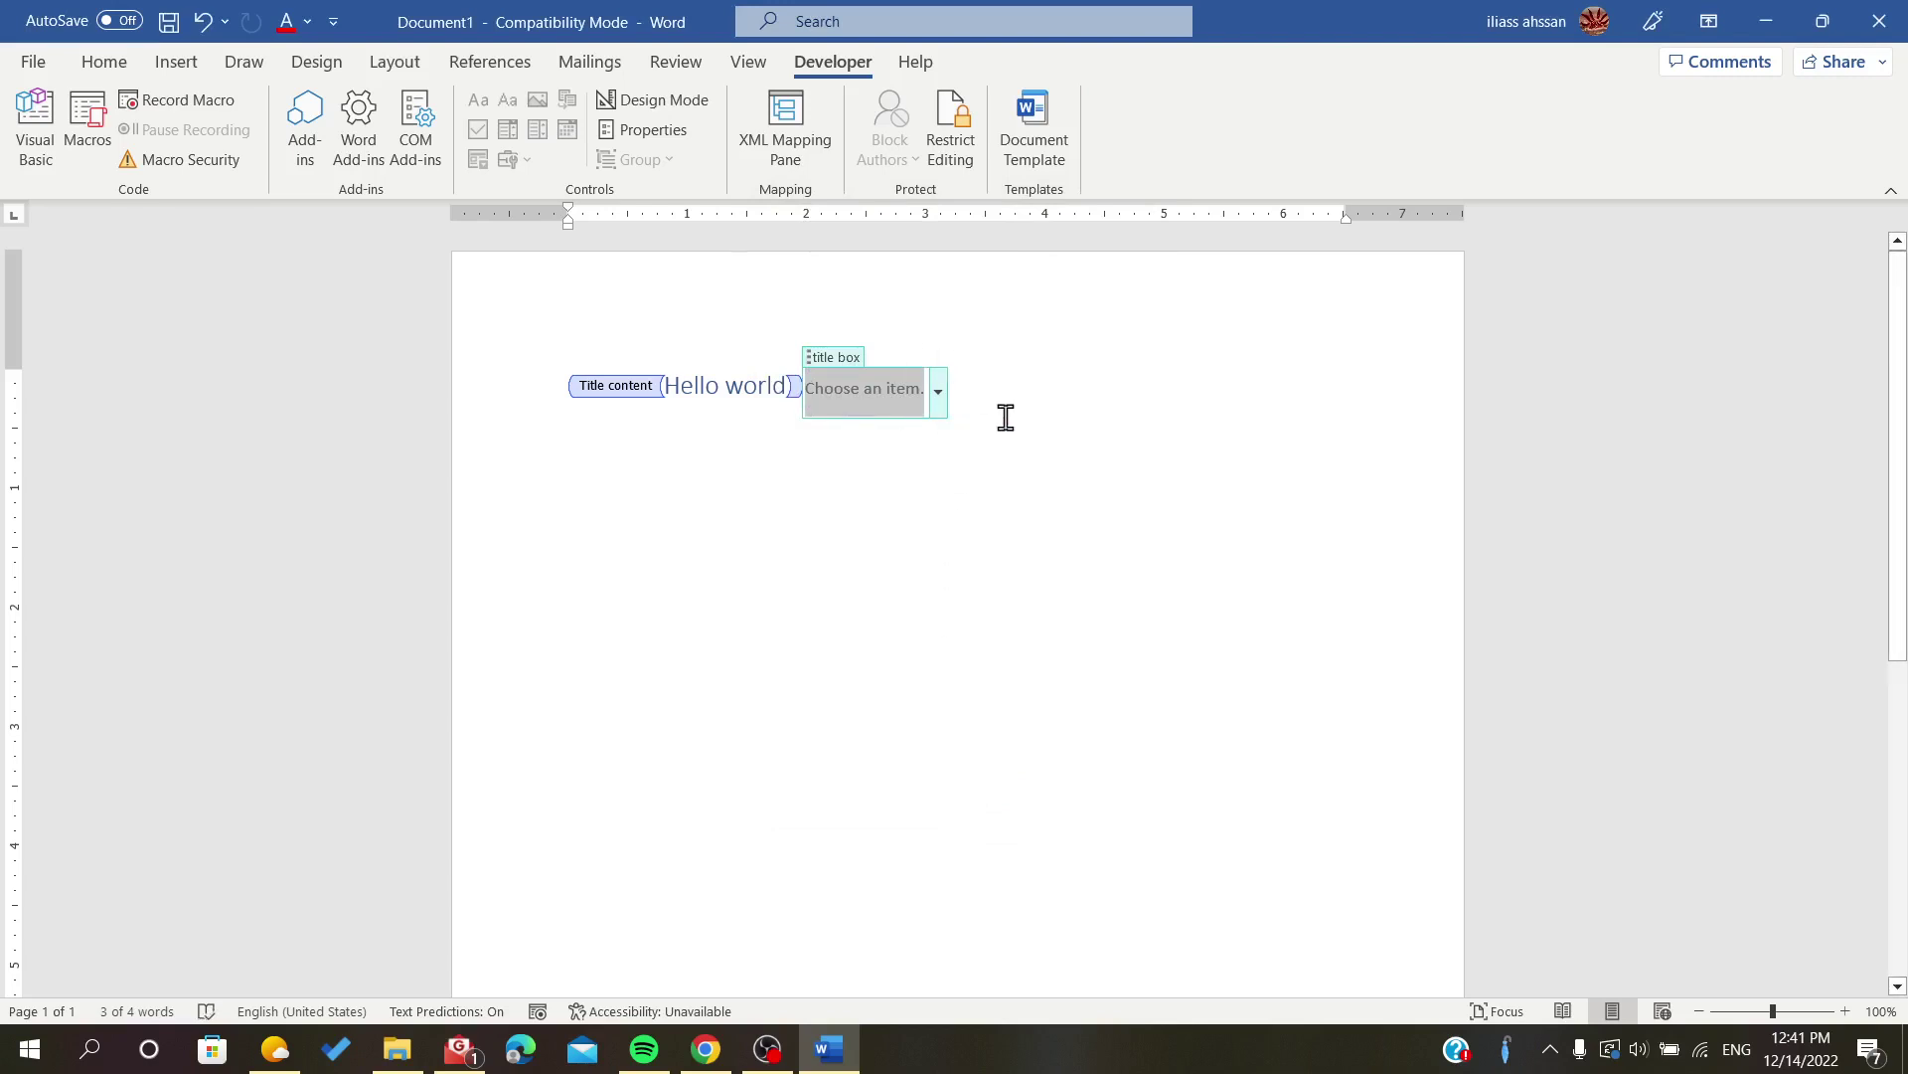
# Pick 'item 1' from the drop-down list, then deselect the control to show it
pyautogui.click(1005, 418)
pyautogui.click(945, 411)
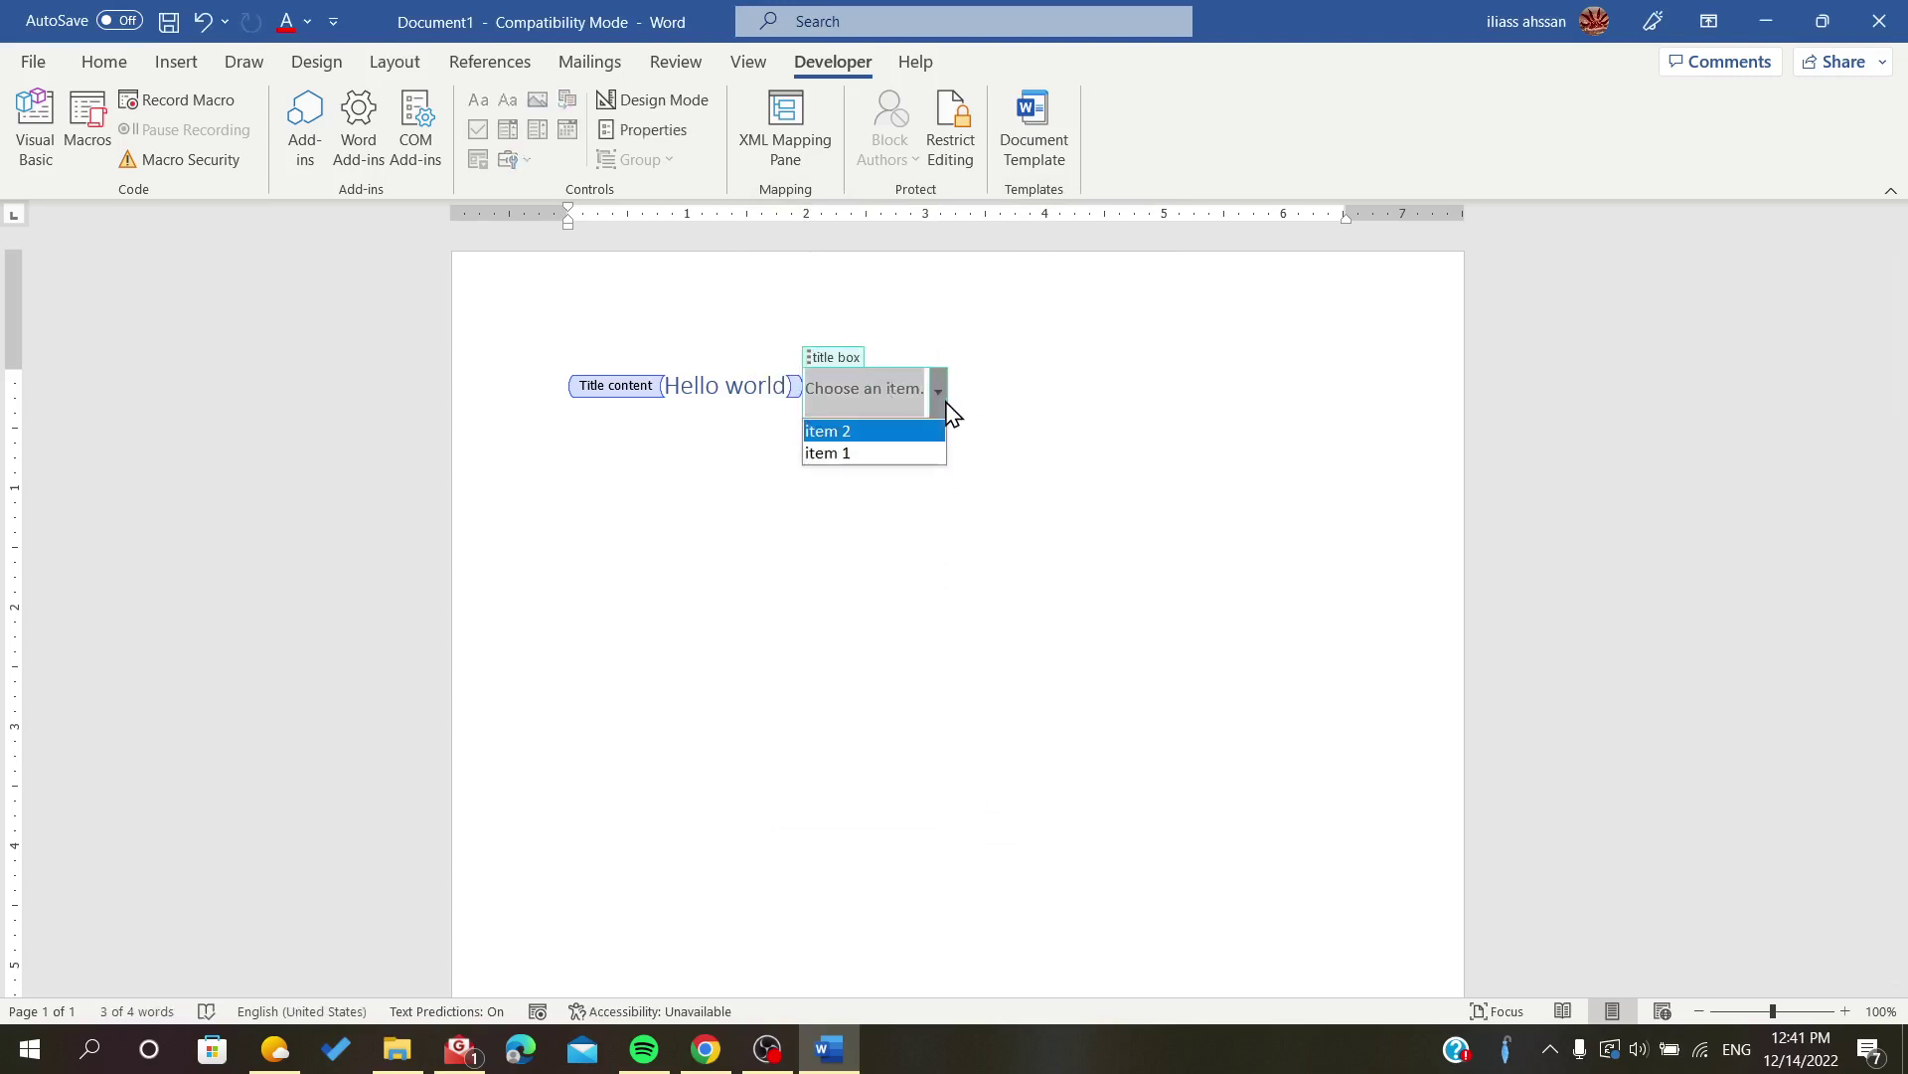
pyautogui.click(889, 450)
pyautogui.click(983, 463)
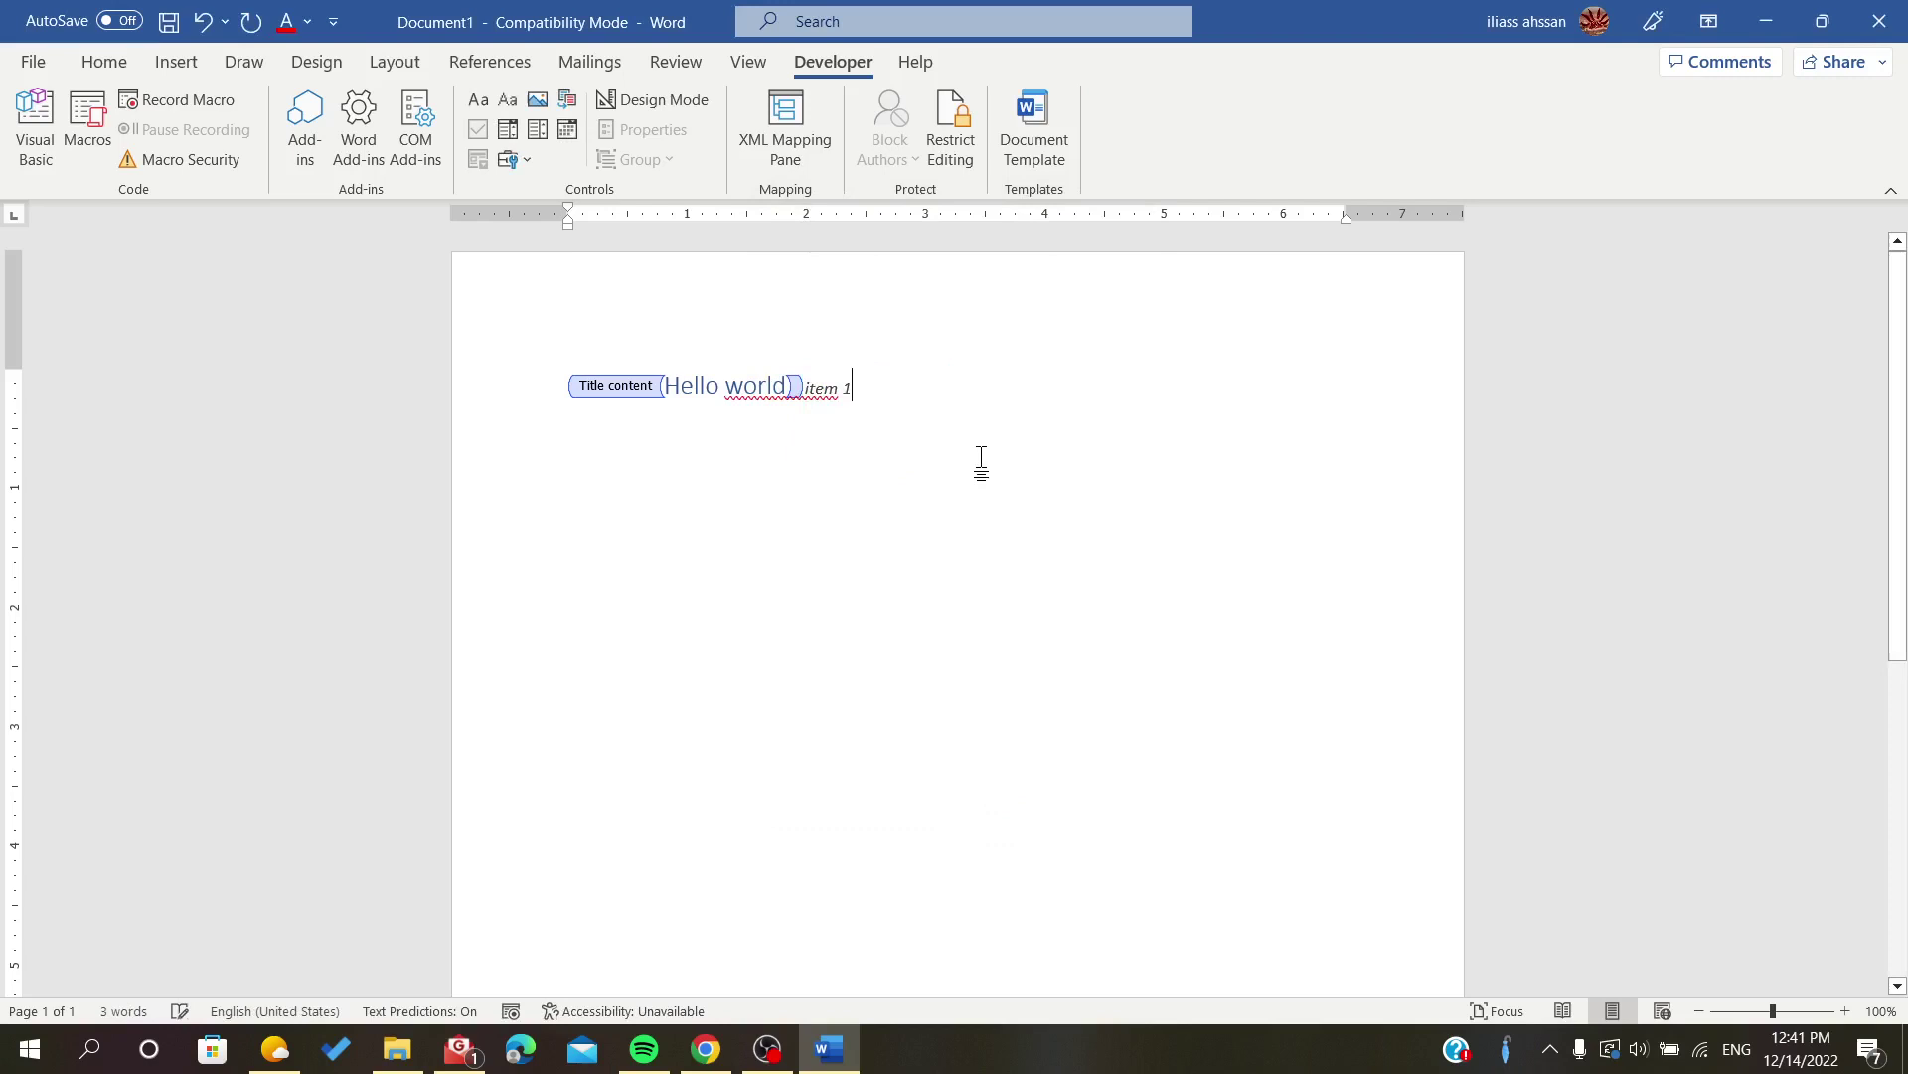